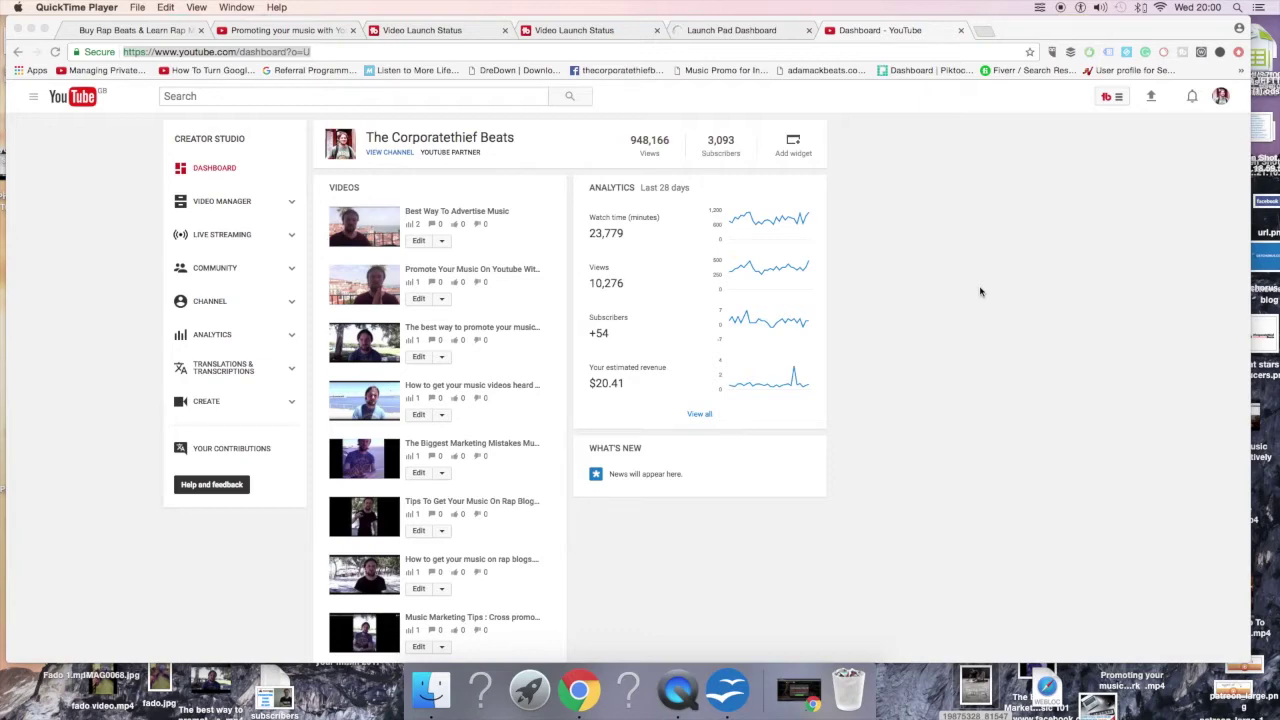
- Restore the minimized browser window, close its Chrome Web Store tab to view the TubeBuddy website, and minimize the window again
{"action": "left_click", "coordinate": [796, 690]}
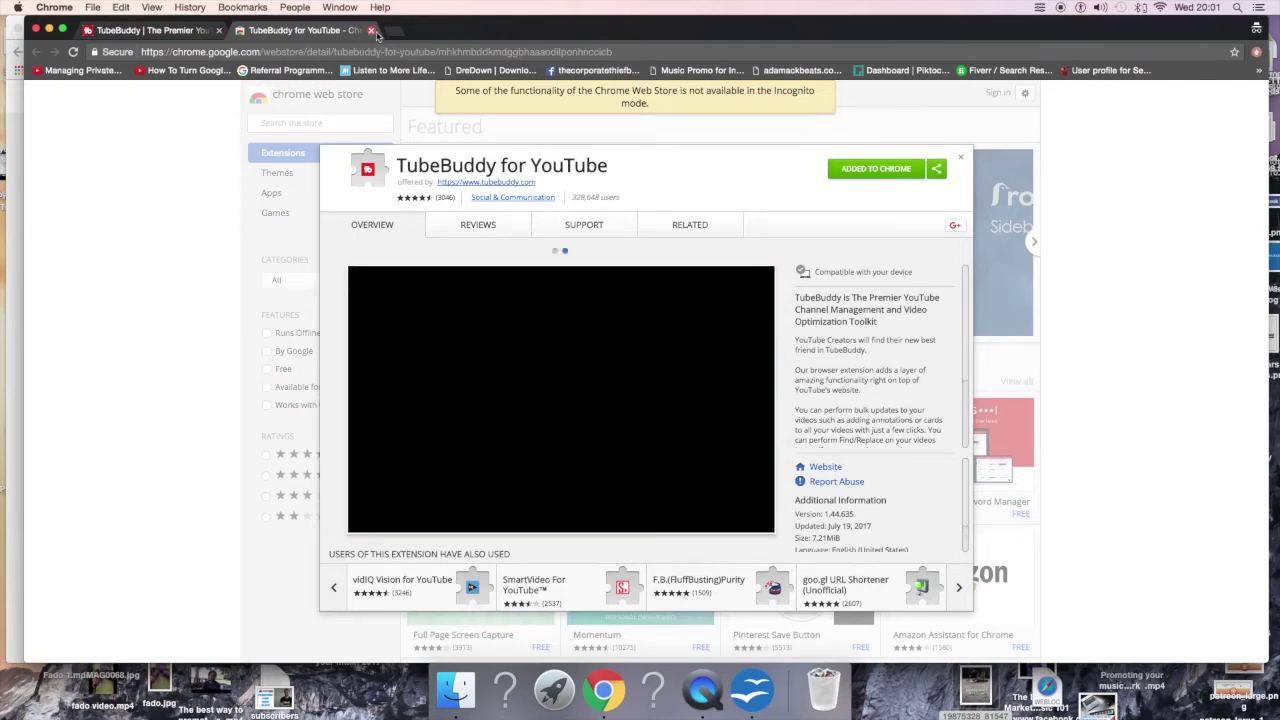
{"action": "left_click", "coordinate": [371, 31]}
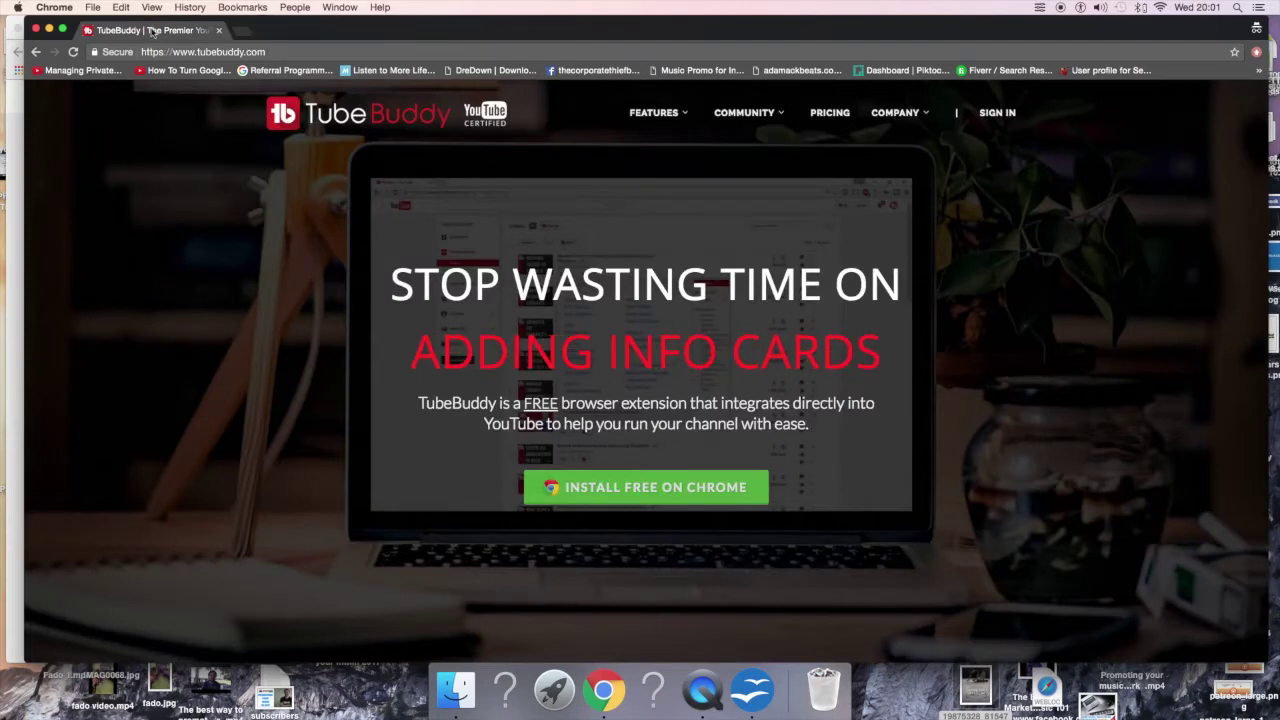
{"action": "left_click", "coordinate": [49, 30]}
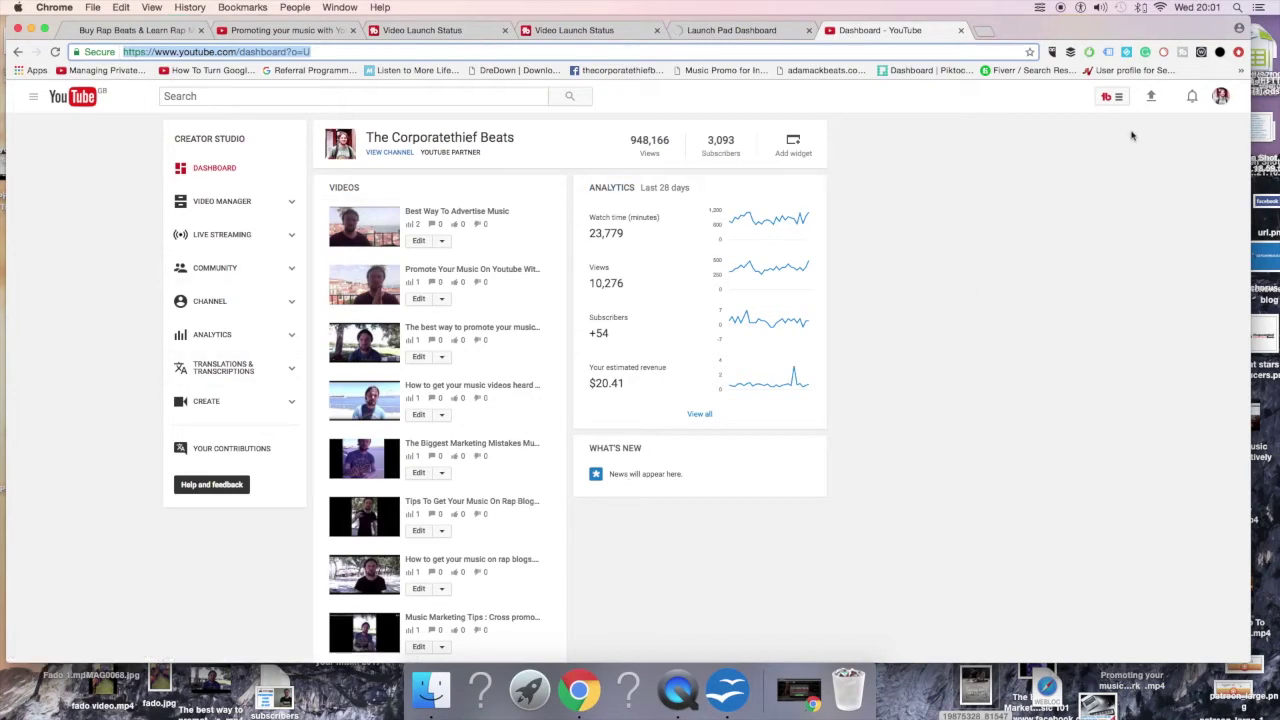
- Open the TubeBuddy menu on the YouTube dashboard to review its web and extension tools, and close it
{"action": "left_click", "coordinate": [1119, 98]}
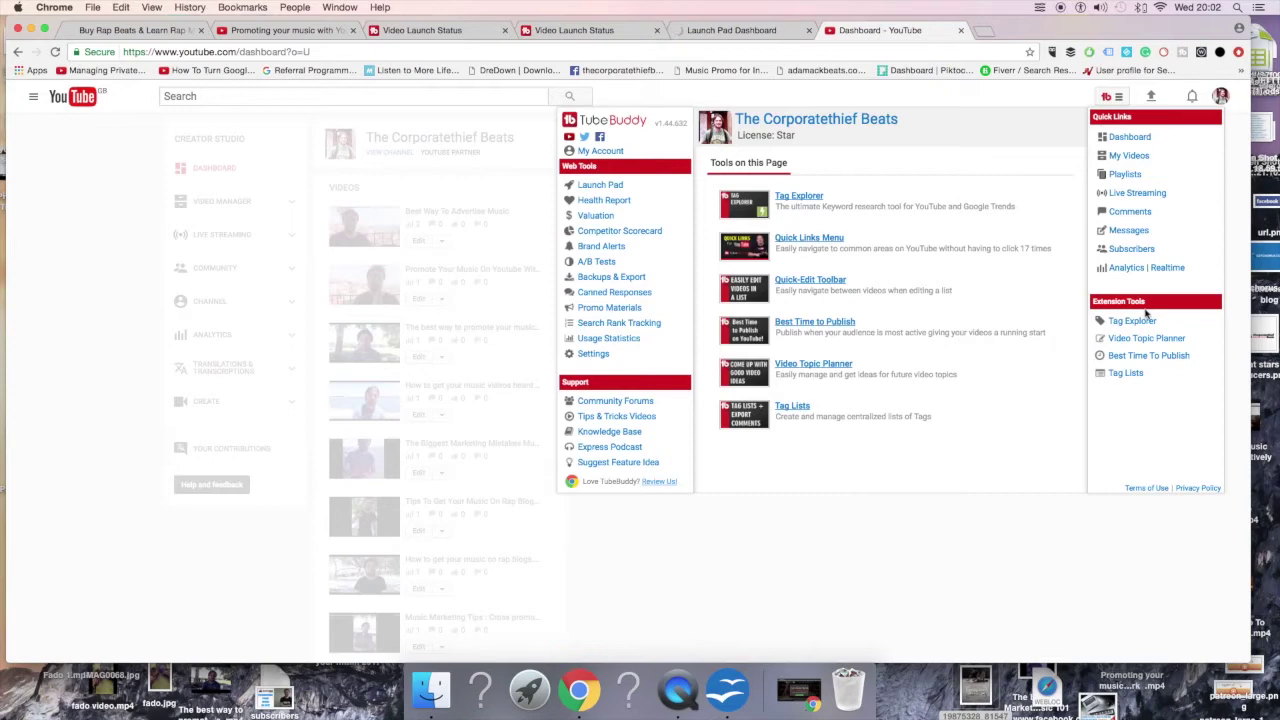
{"action": "left_click", "coordinate": [820, 553]}
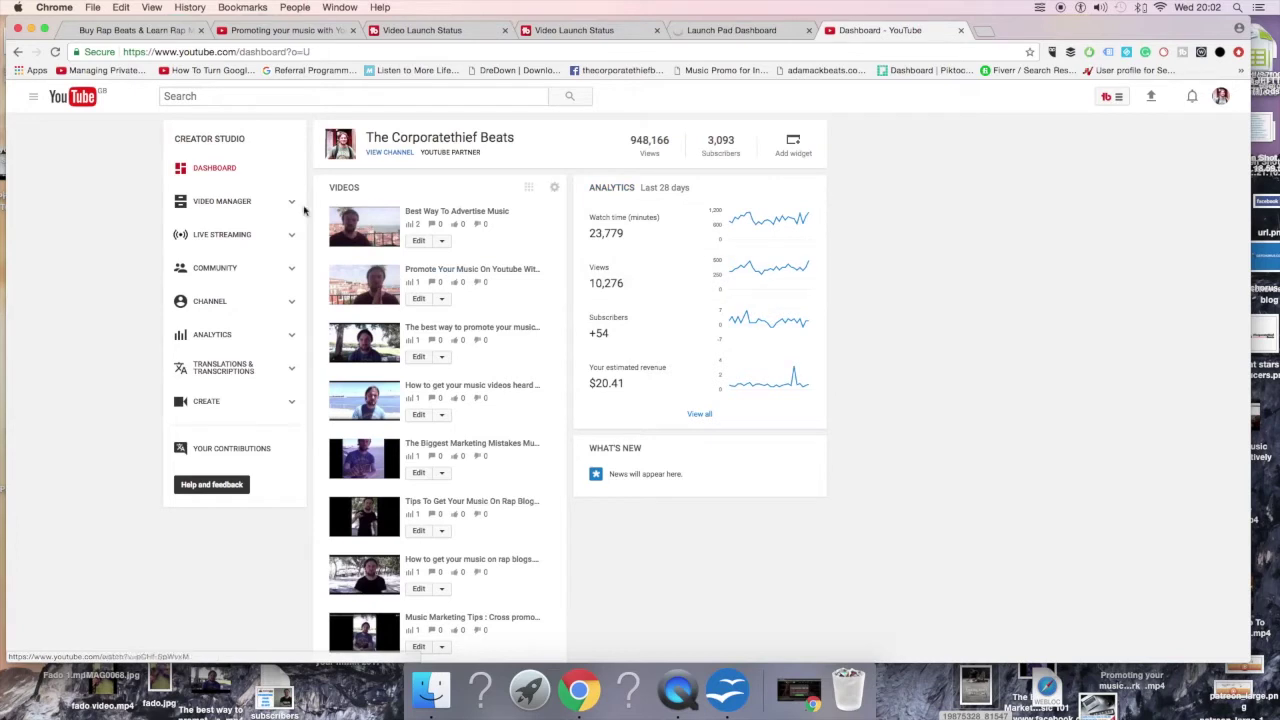
- Open the Video Manager's video list and check TubeBuddy's publishing schedule there
{"action": "left_click", "coordinate": [268, 205]}
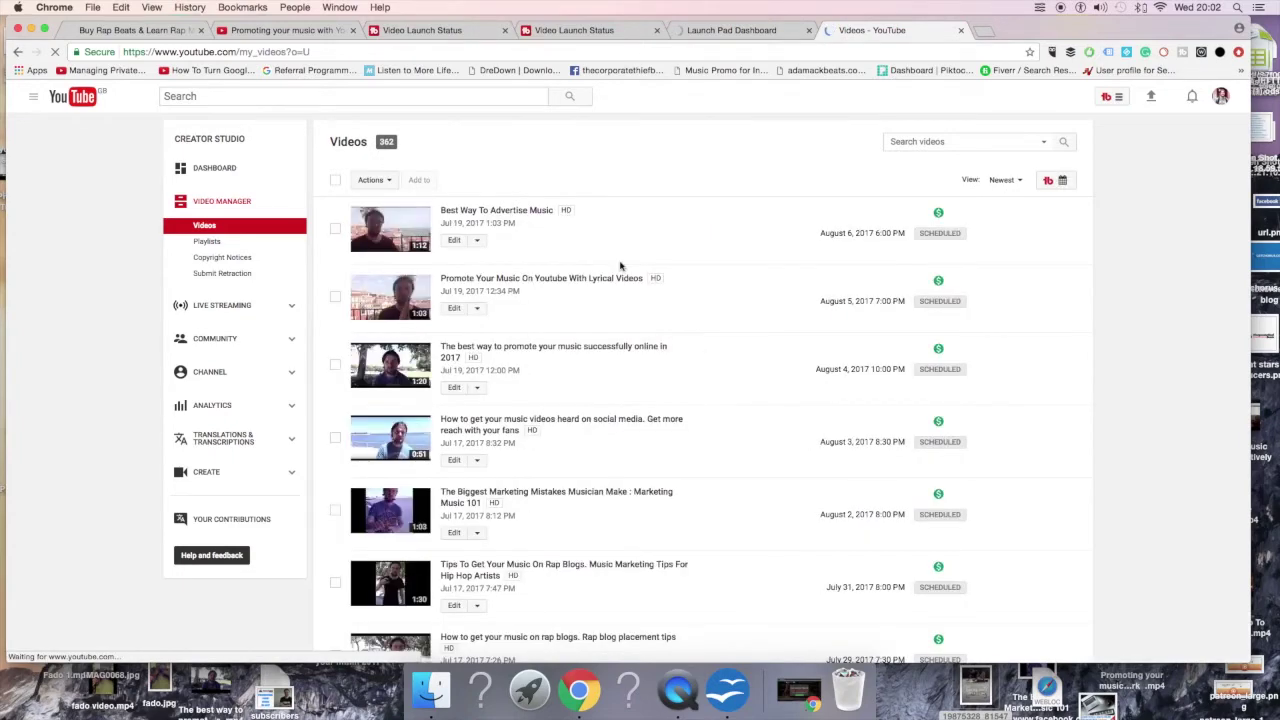
{"action": "scroll", "coordinate": [619, 265], "scroll_direction": "down", "scroll_amount": 2}
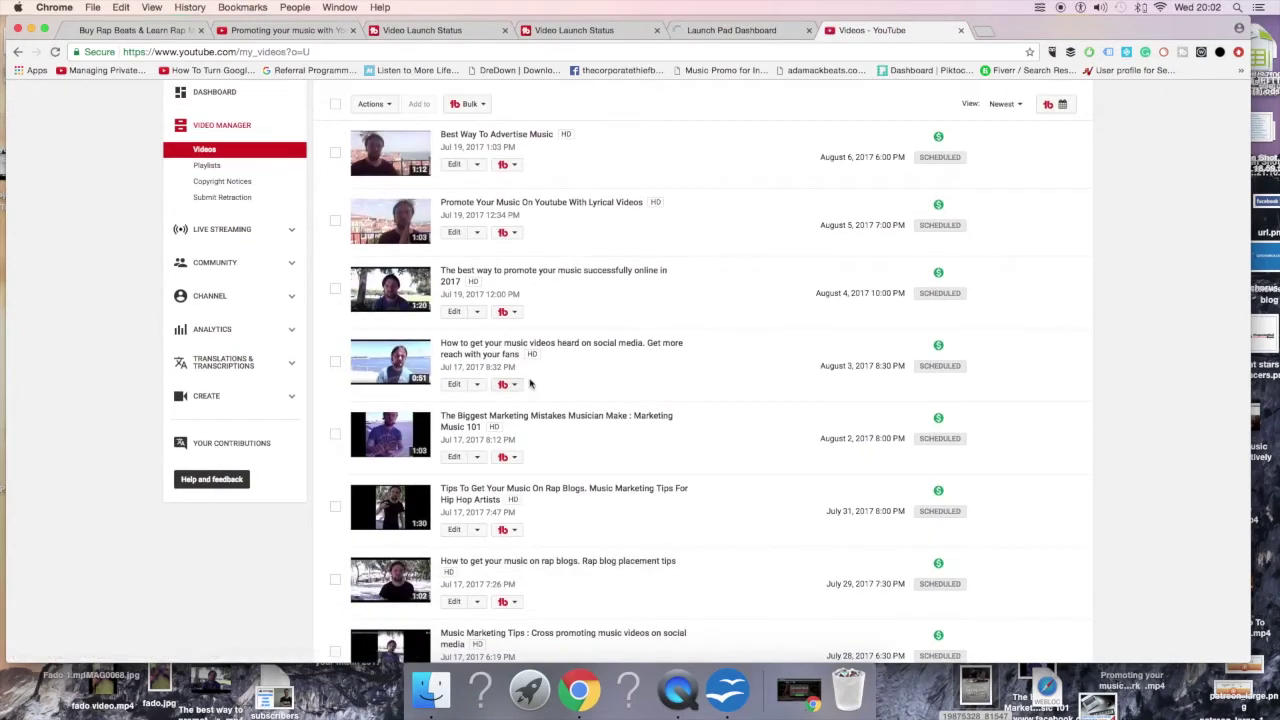
{"action": "scroll", "coordinate": [960, 182], "scroll_direction": "down", "scroll_amount": 3}
{"action": "scroll", "coordinate": [668, 314], "scroll_direction": "down", "scroll_amount": 15}
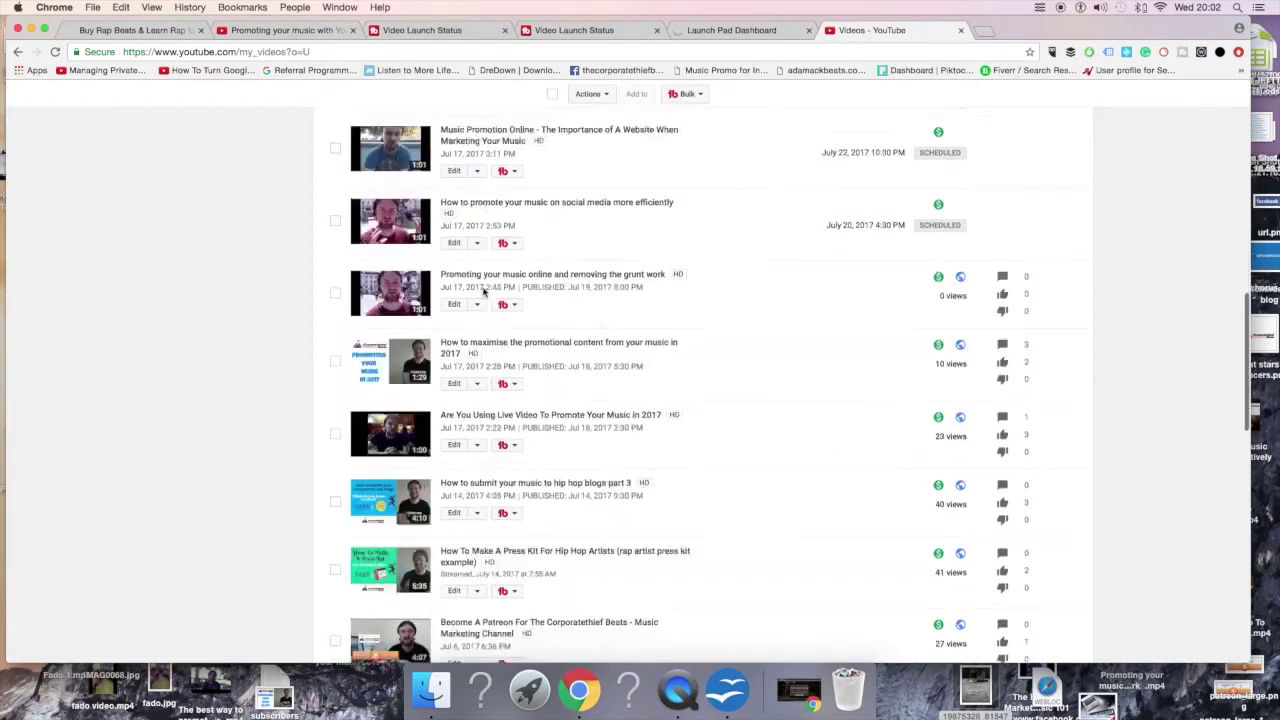
{"action": "scroll", "coordinate": [605, 285], "scroll_direction": "up", "scroll_amount": 20}
{"action": "left_click", "coordinate": [1051, 179]}
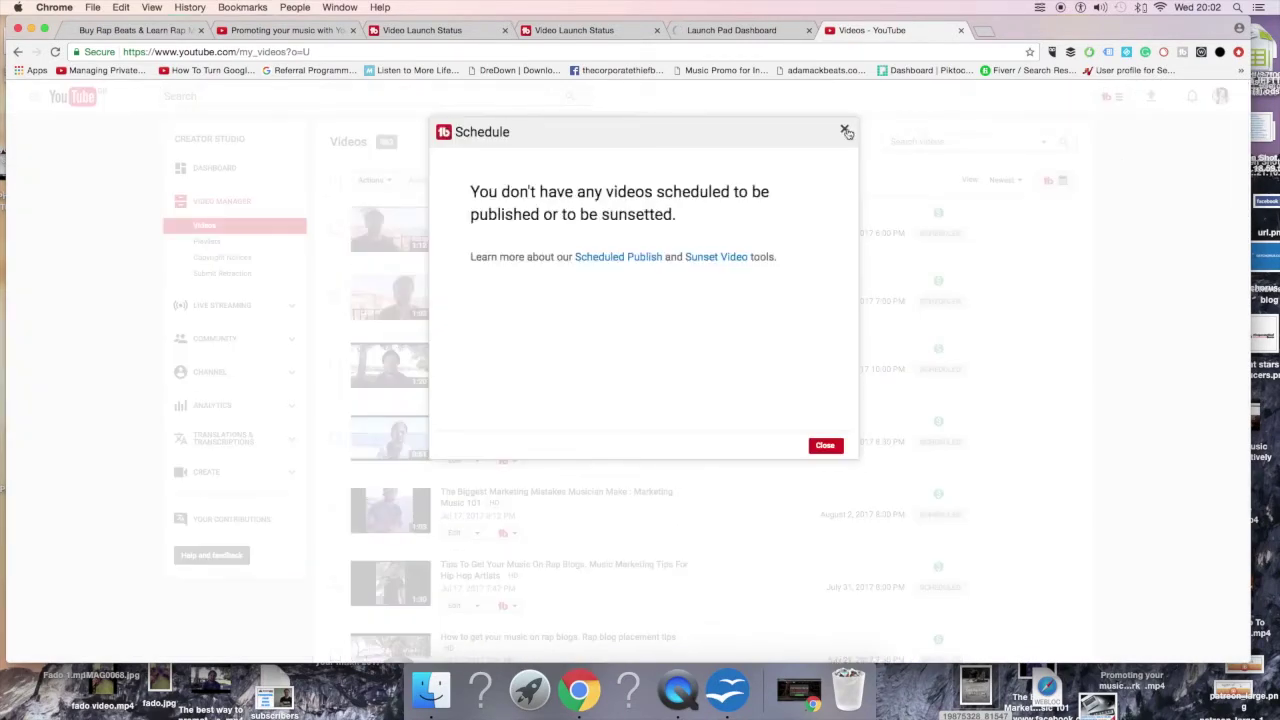
{"action": "left_click", "coordinate": [845, 131]}
- View the TubeBuddy Share Tracker for the video "How To Get Featured On Rap Blogs: Part 1 Find The Right Rap Blogs" and close it
{"action": "scroll", "coordinate": [717, 243], "scroll_direction": "down", "scroll_amount": 10}
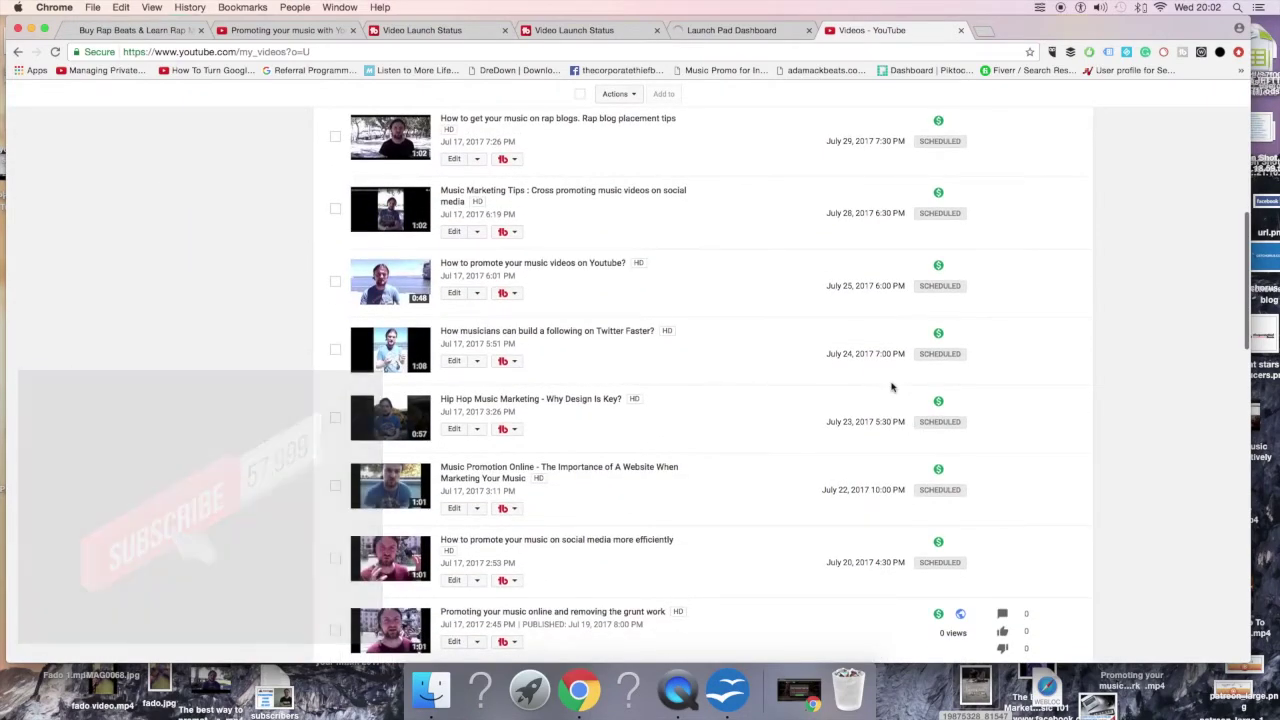
{"action": "scroll", "coordinate": [890, 387], "scroll_direction": "down", "scroll_amount": 5}
{"action": "scroll", "coordinate": [604, 332], "scroll_direction": "down", "scroll_amount": 8}
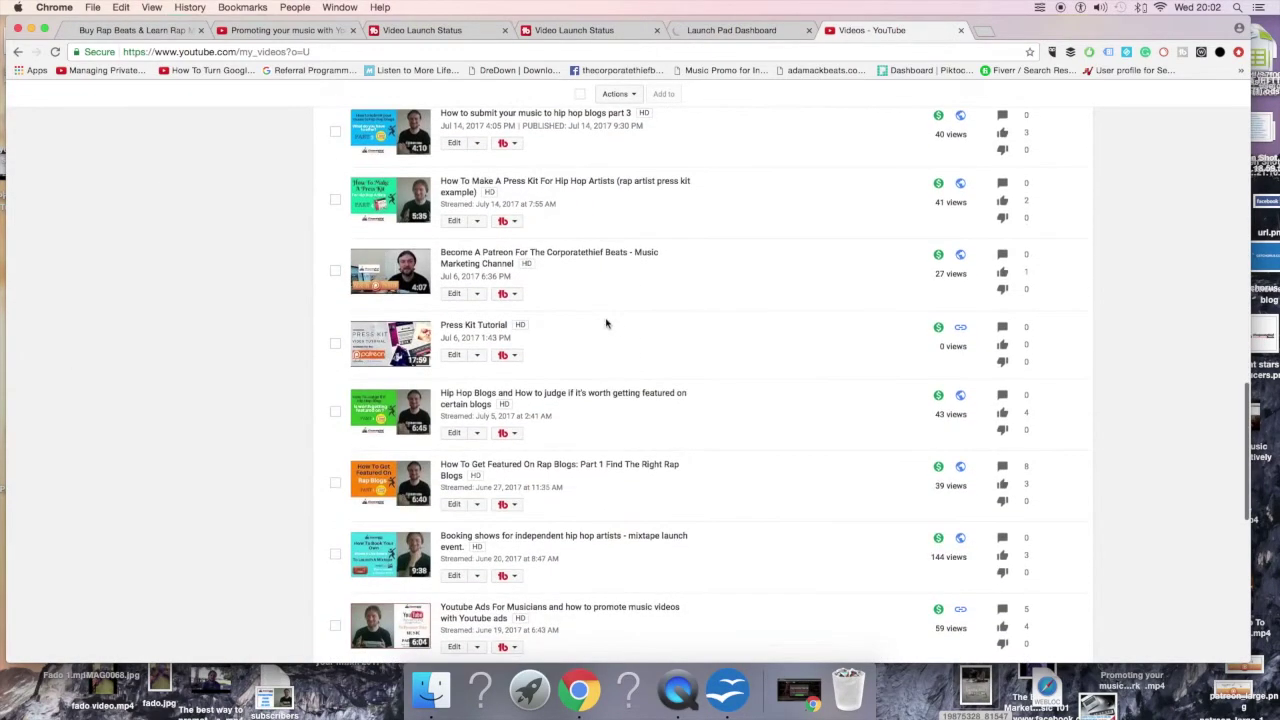
{"action": "scroll", "coordinate": [605, 323], "scroll_direction": "down", "scroll_amount": 4}
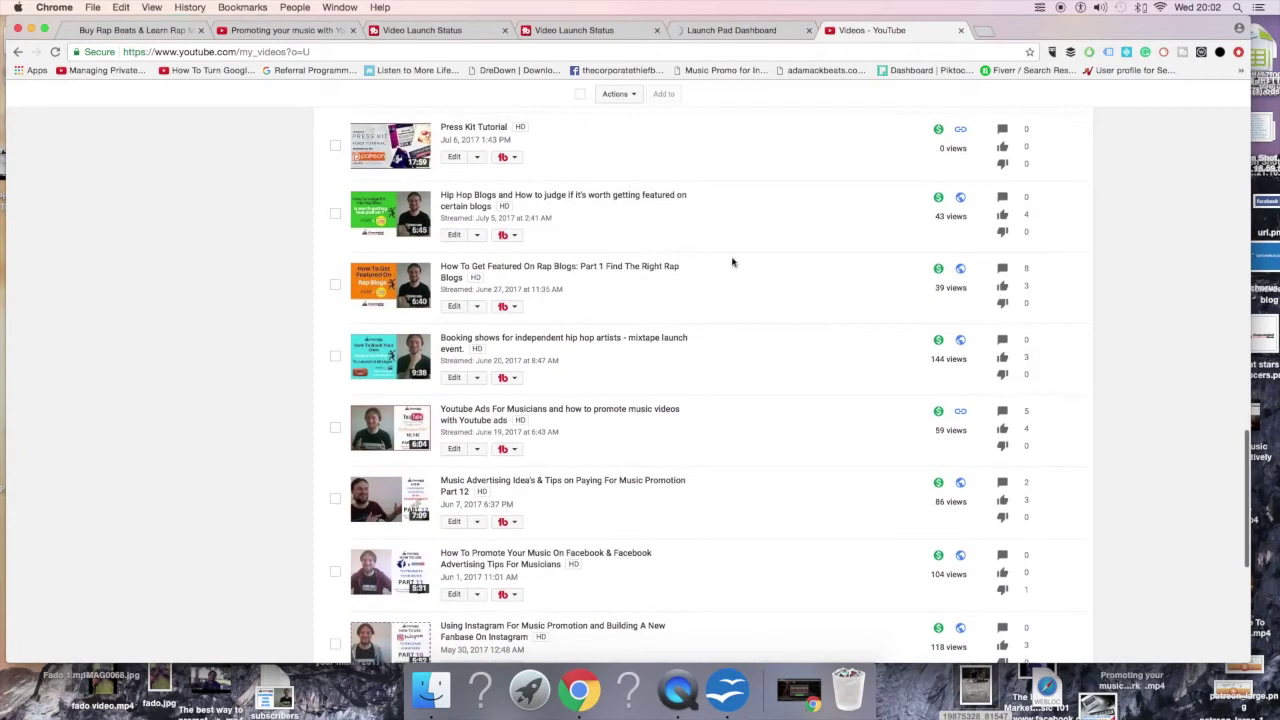
{"action": "left_click", "coordinate": [508, 307]}
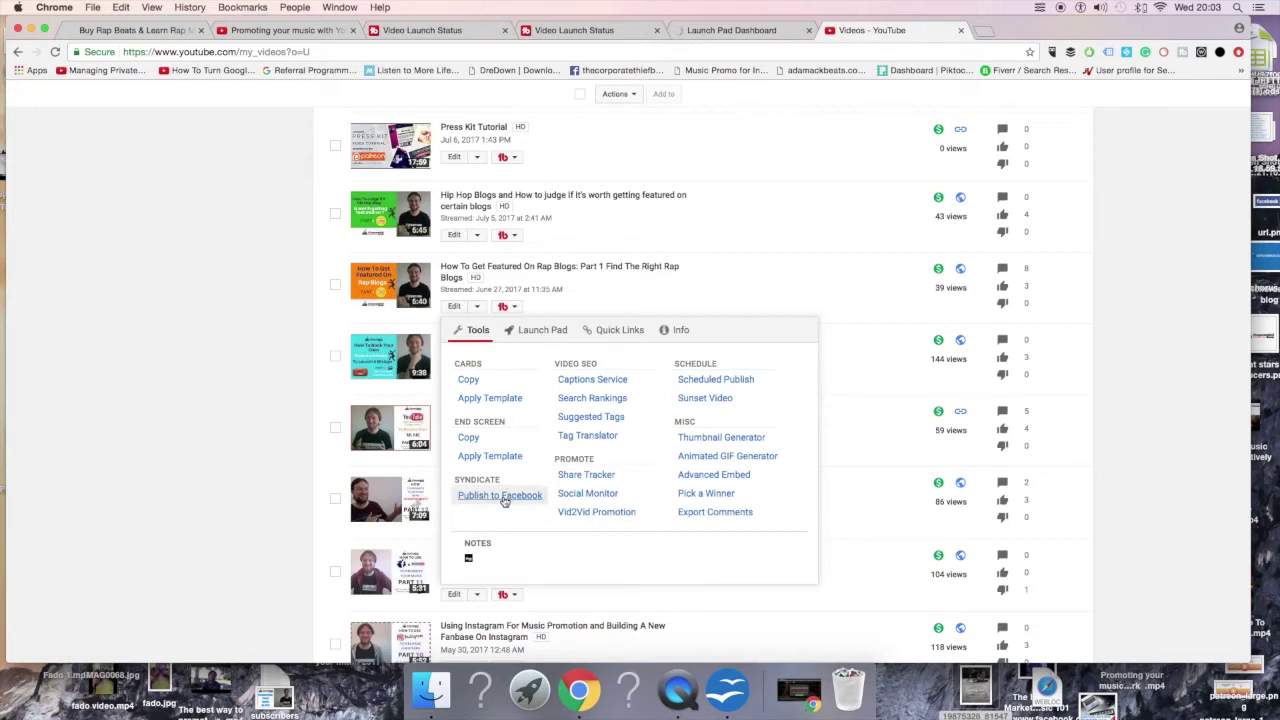
{"action": "scroll", "coordinate": [452, 400], "scroll_direction": "down", "scroll_amount": 1}
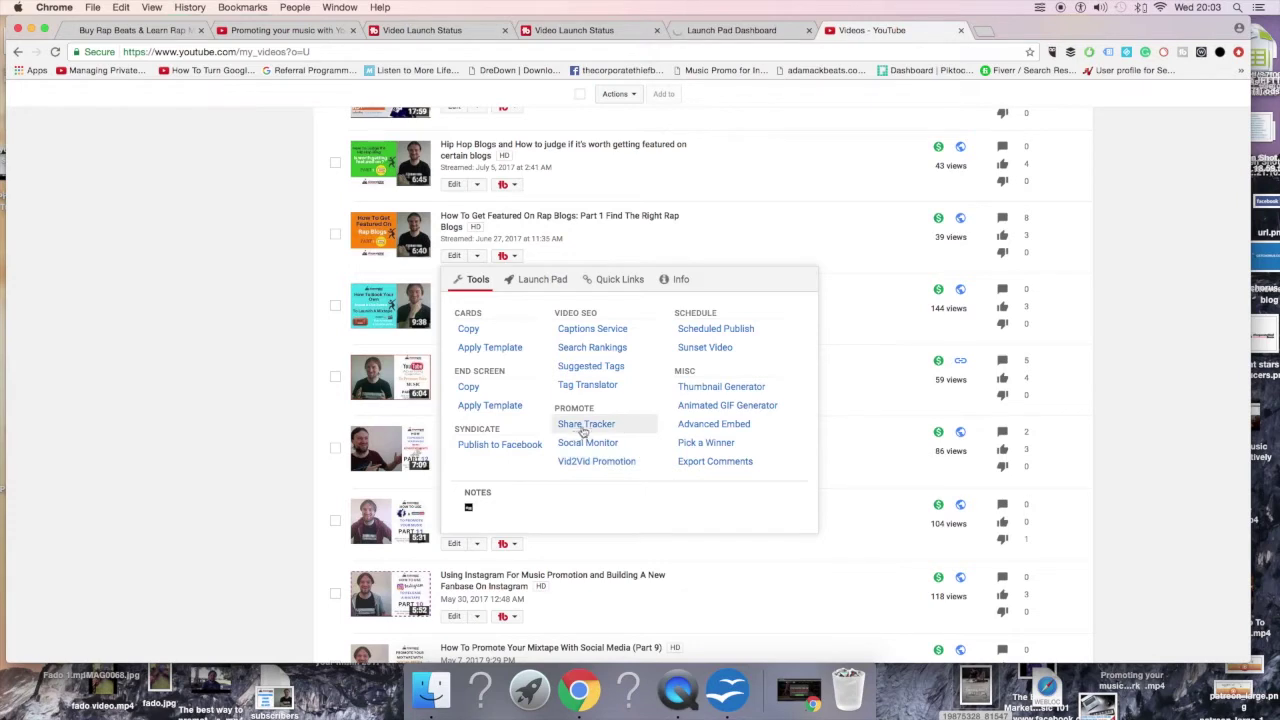
{"action": "left_click", "coordinate": [583, 425]}
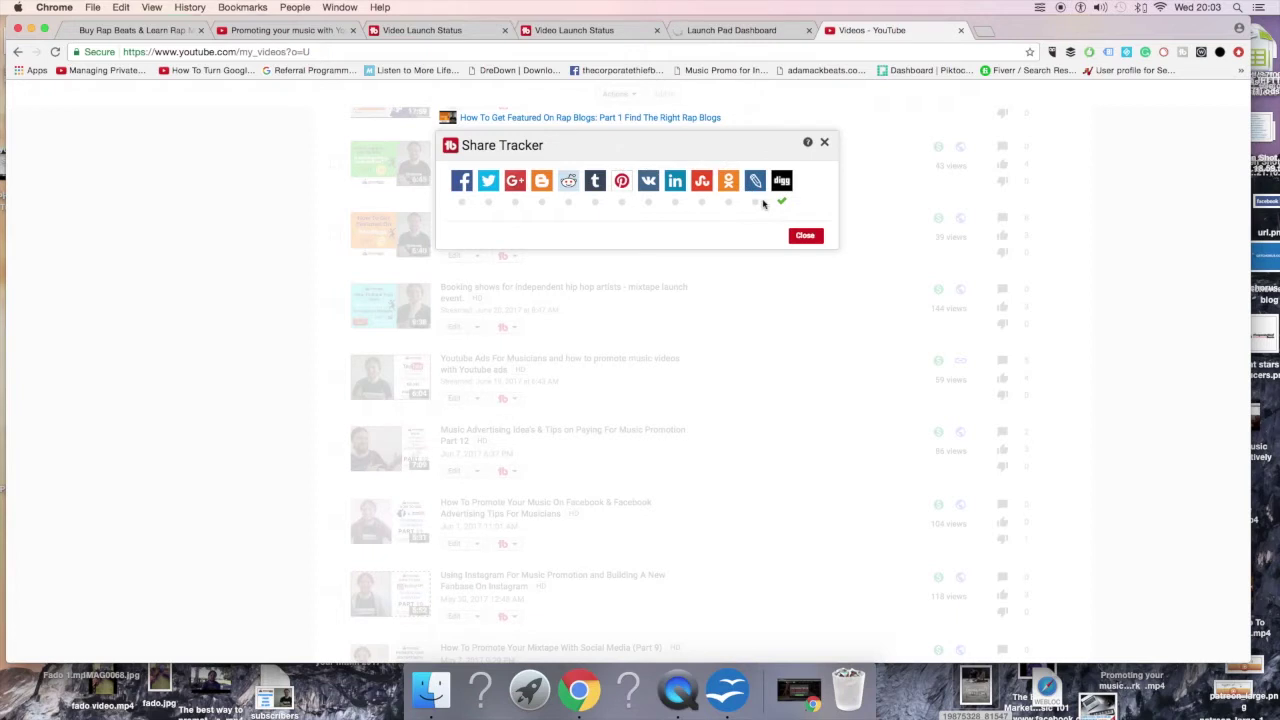
{"action": "left_click", "coordinate": [824, 142]}
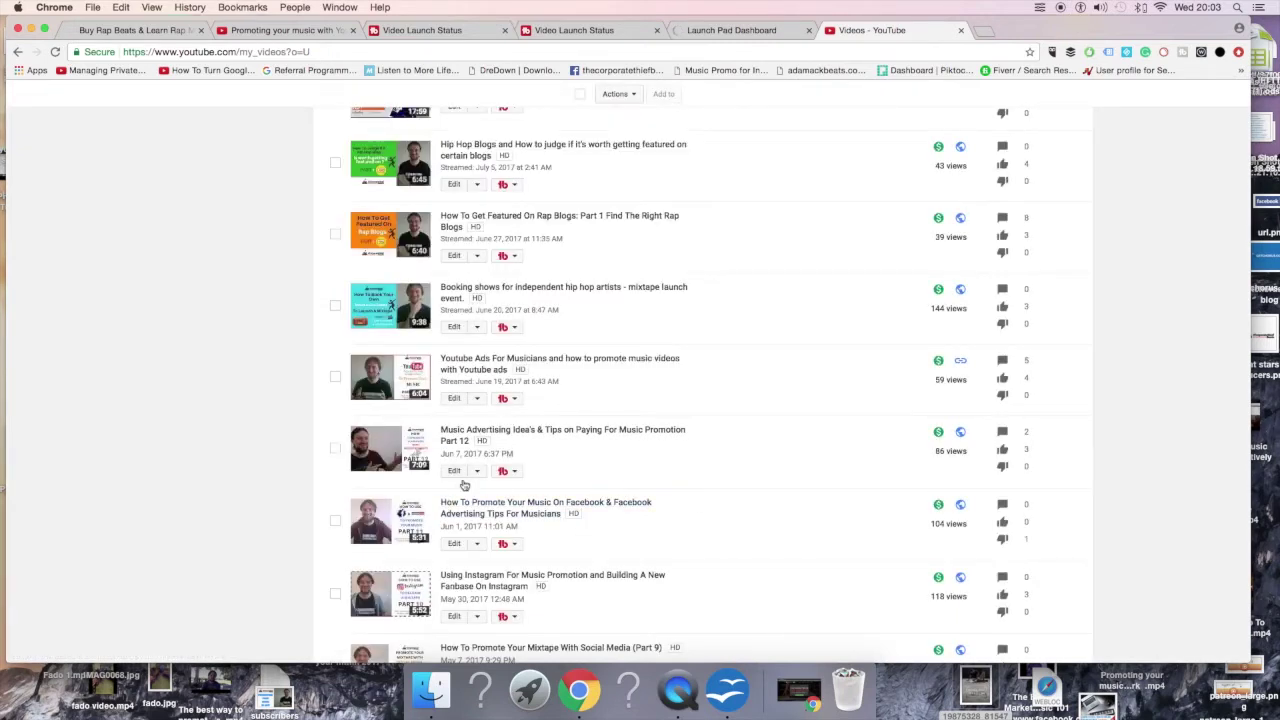
- Examine the TubeBuddy tools for the video "Music Advertising Idea's & Tips on Paying For Music Promotion Part 12" and look through the video list
{"action": "left_click", "coordinate": [515, 472]}
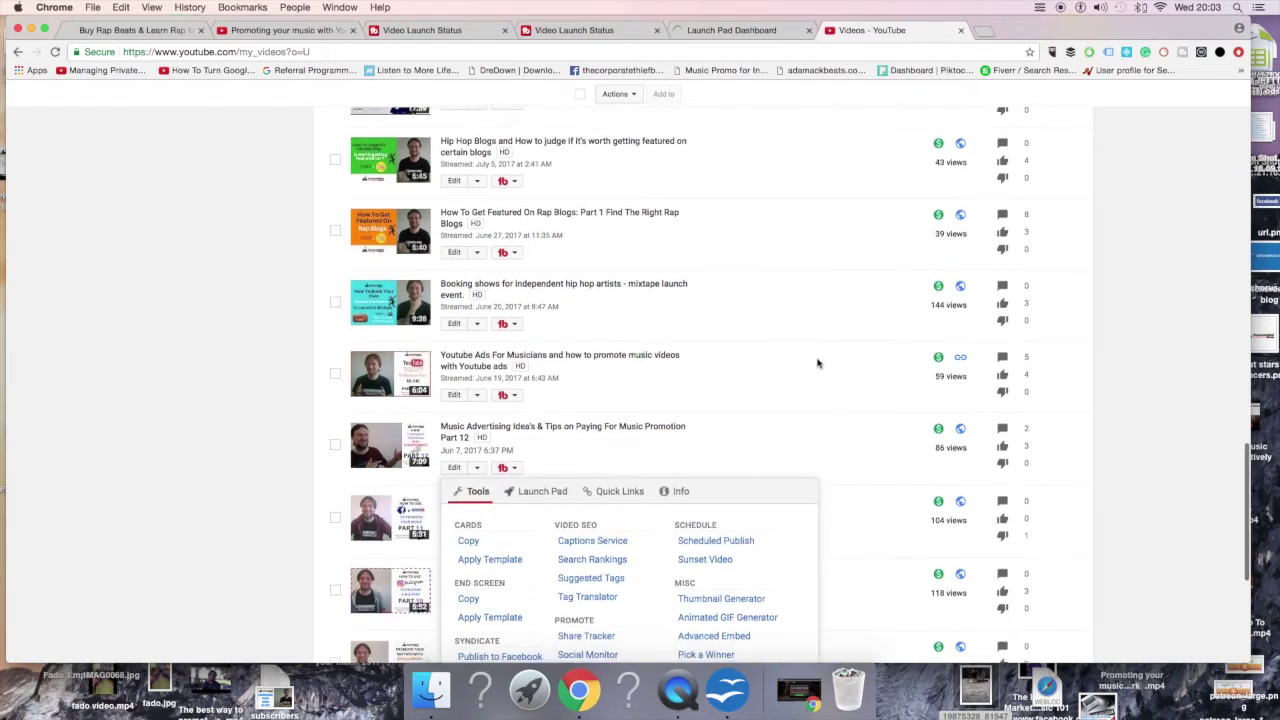
{"action": "scroll", "coordinate": [309, 404], "scroll_direction": "down", "scroll_amount": 1}
{"action": "scroll", "coordinate": [309, 404], "scroll_direction": "up", "scroll_amount": 15}
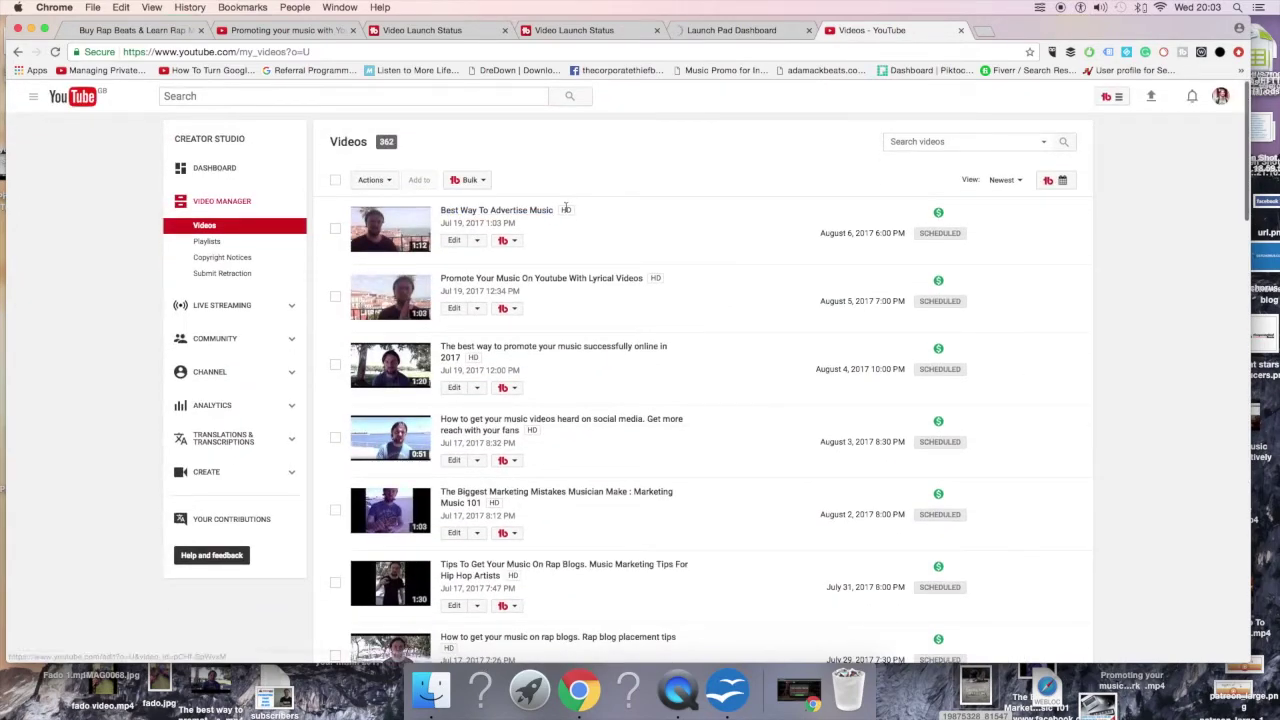
{"action": "scroll", "coordinate": [663, 204], "scroll_direction": "down", "scroll_amount": 10}
{"action": "scroll", "coordinate": [663, 204], "scroll_direction": "down", "scroll_amount": 5}
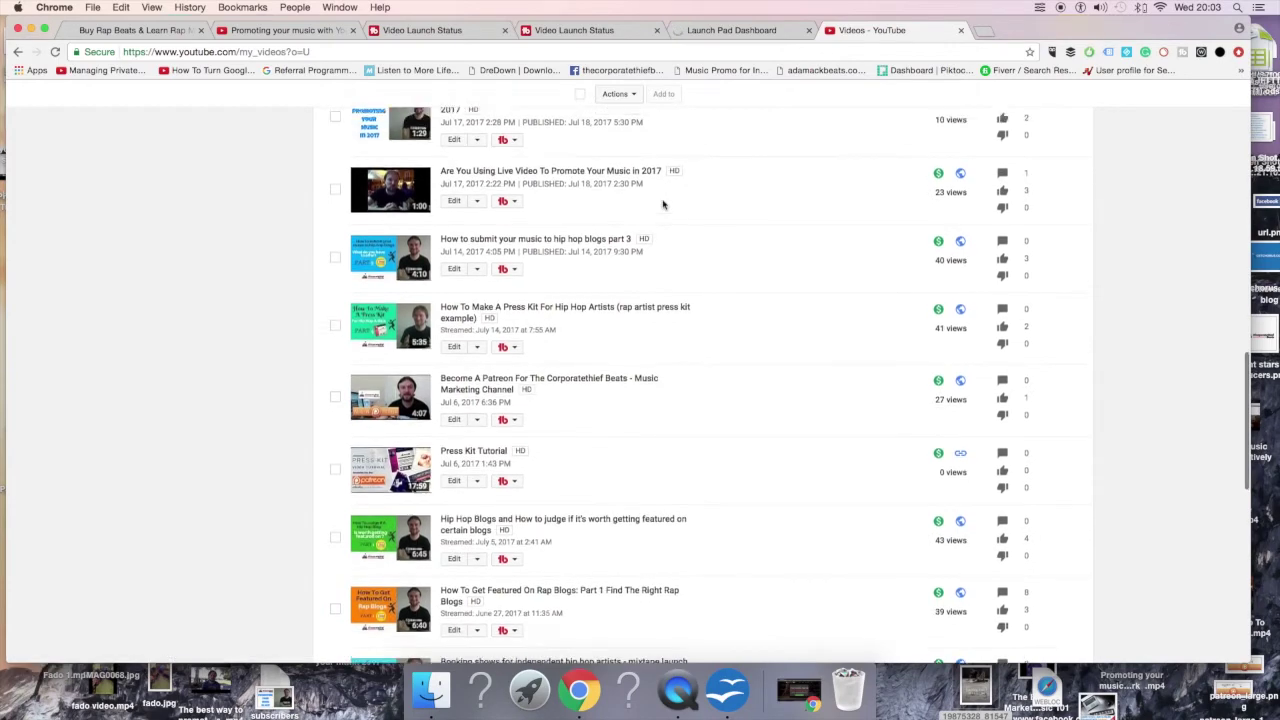
{"action": "scroll", "coordinate": [600, 280], "scroll_direction": "down", "scroll_amount": 3}
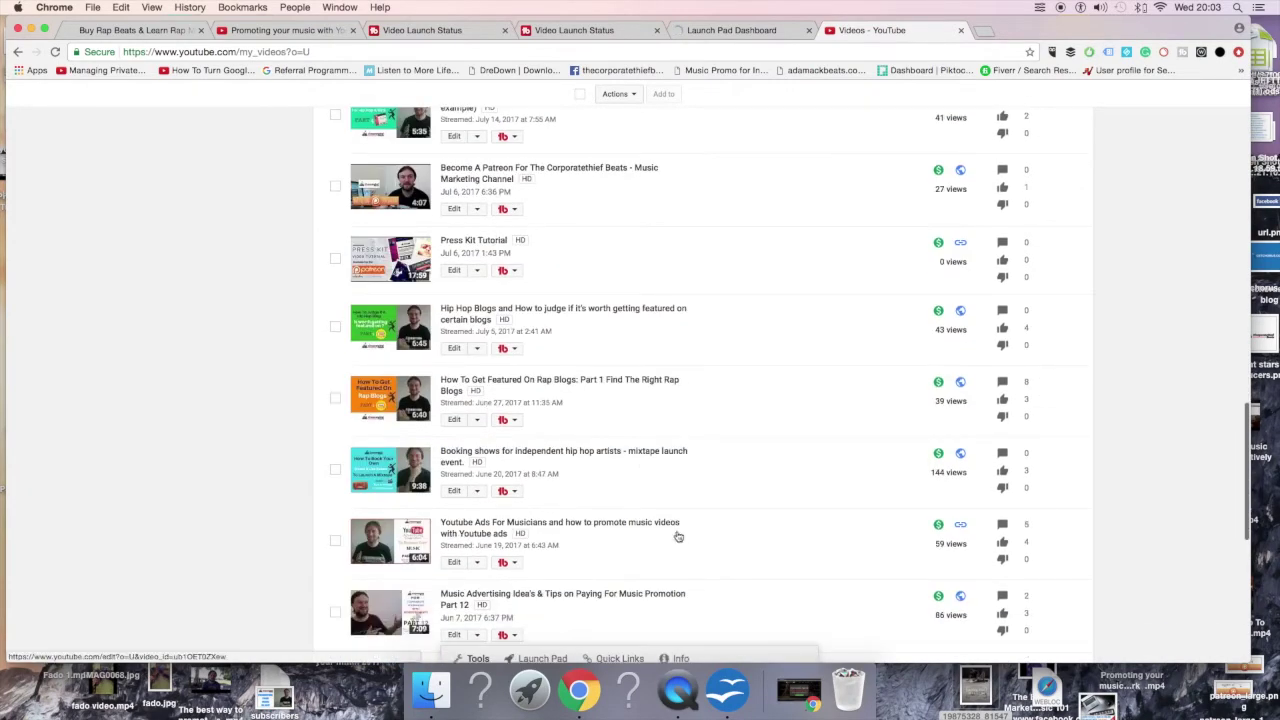
{"action": "scroll", "coordinate": [652, 465], "scroll_direction": "down", "scroll_amount": 4}
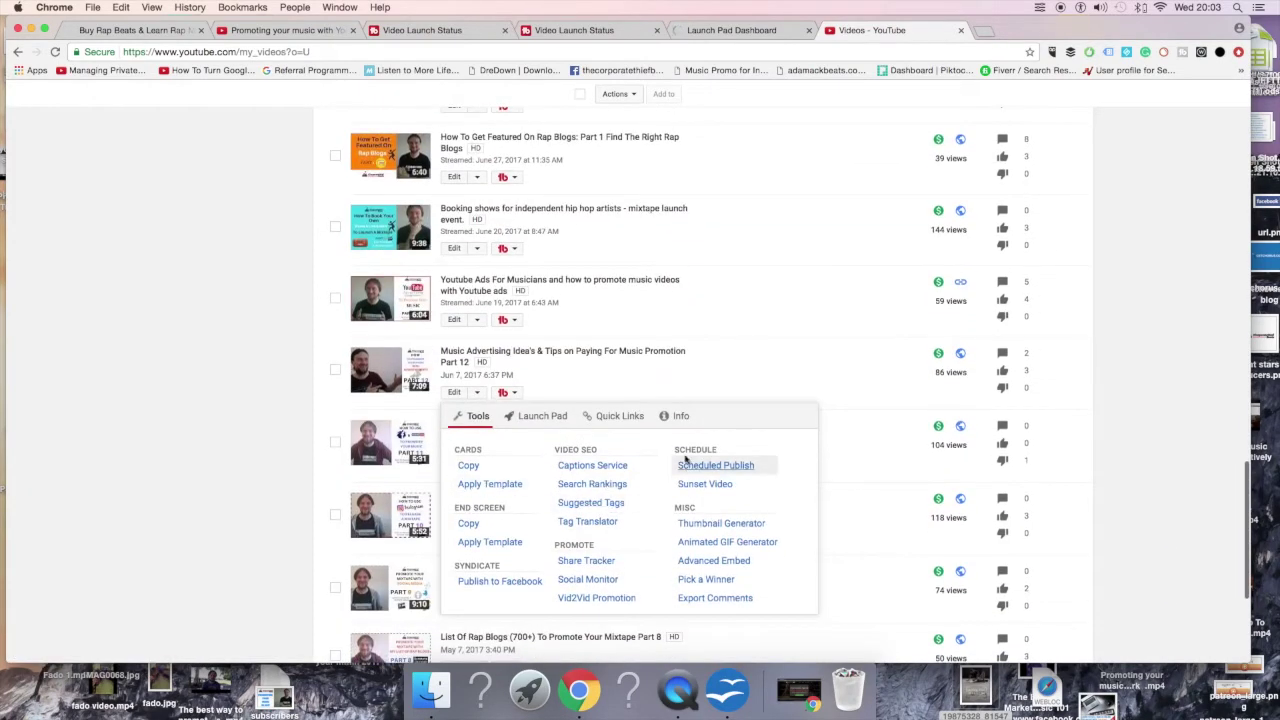
{"action": "scroll", "coordinate": [1124, 403], "scroll_direction": "up", "scroll_amount": 7}
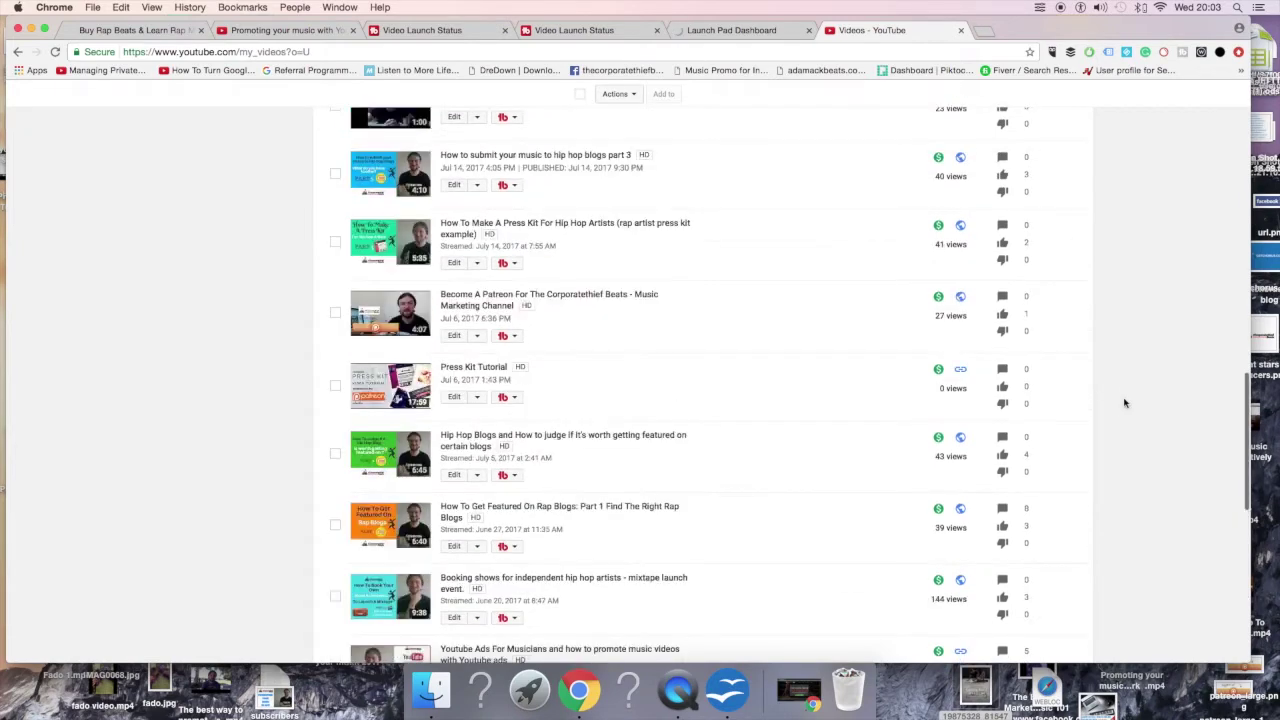
{"action": "scroll", "coordinate": [260, 398], "scroll_direction": "down", "scroll_amount": 4}
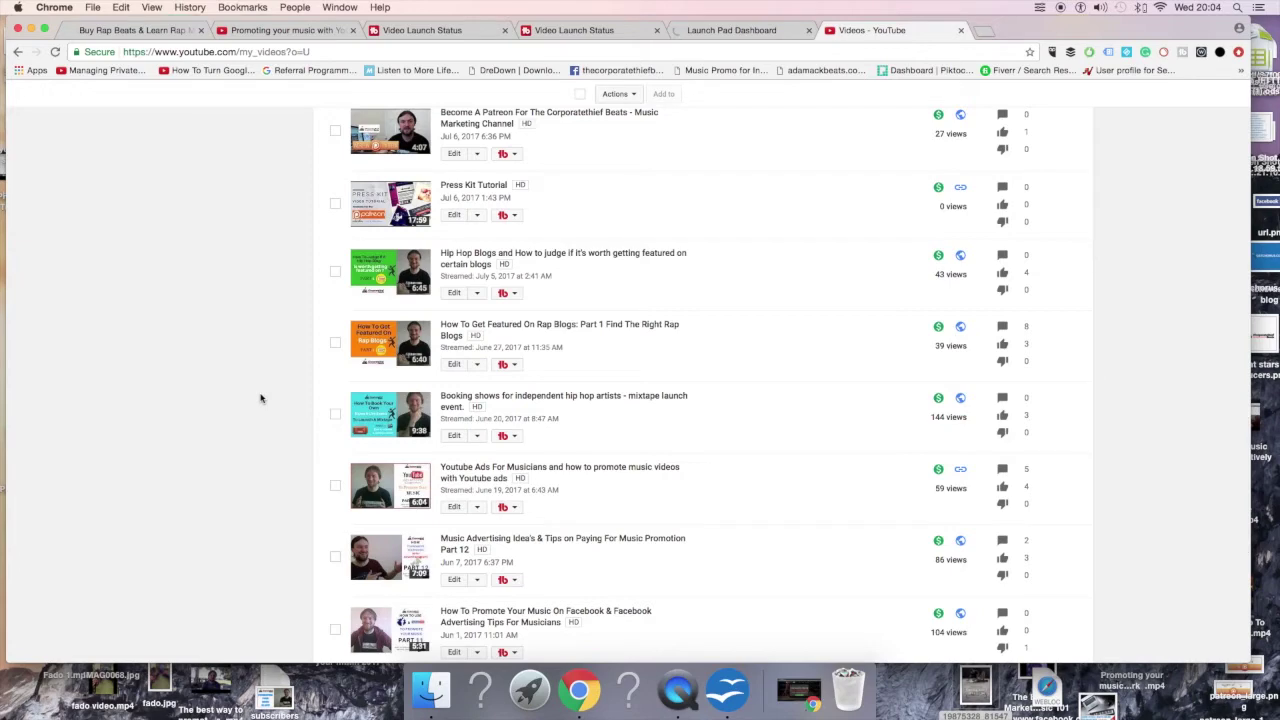
{"action": "scroll", "coordinate": [277, 378], "scroll_direction": "up", "scroll_amount": 10}
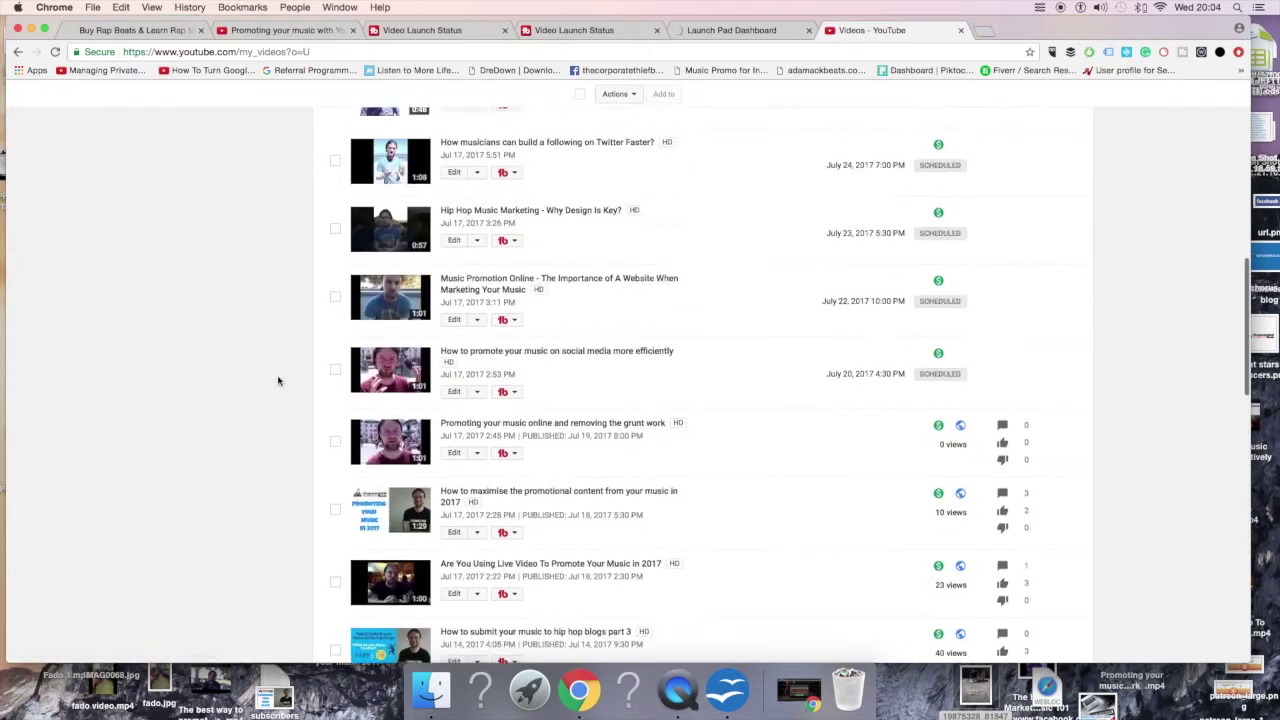
{"action": "scroll", "coordinate": [278, 380], "scroll_direction": "up", "scroll_amount": 8}
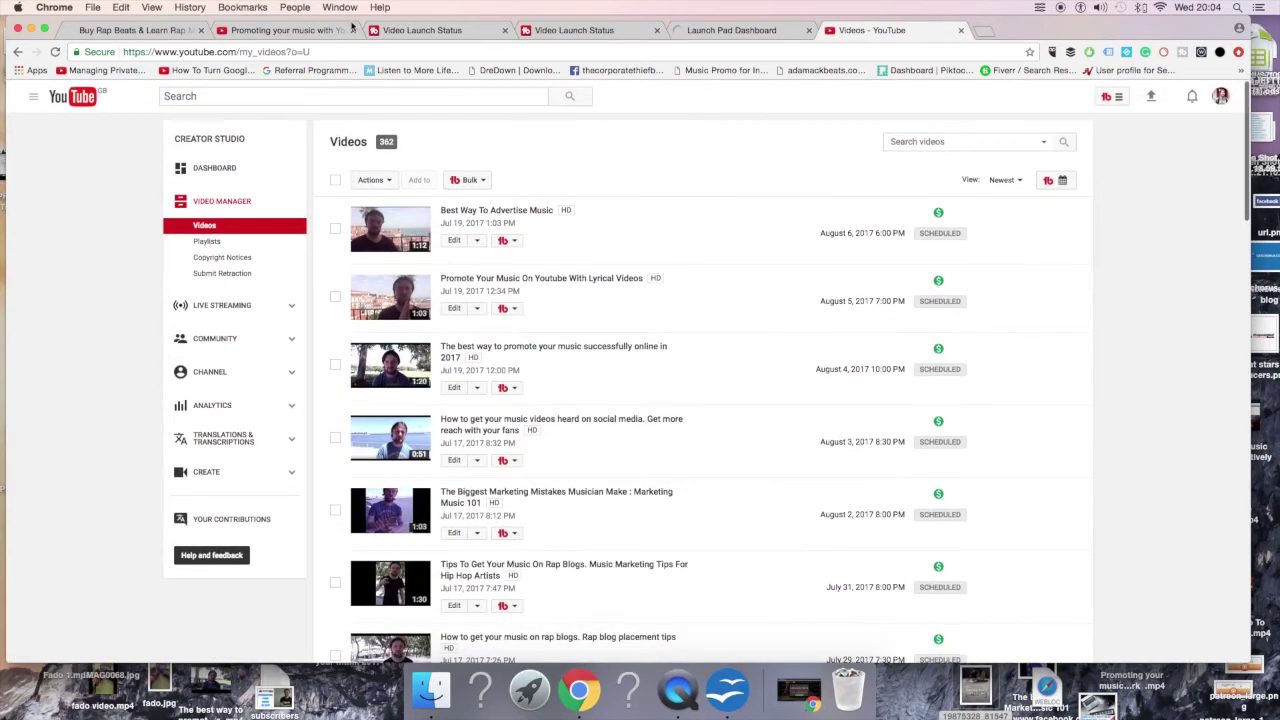
- Switch to the open page of "Promoting your music with Youtube Live and OBS with a pre recorded video" and examine its Videolytics statistics
{"action": "left_click", "coordinate": [348, 29]}
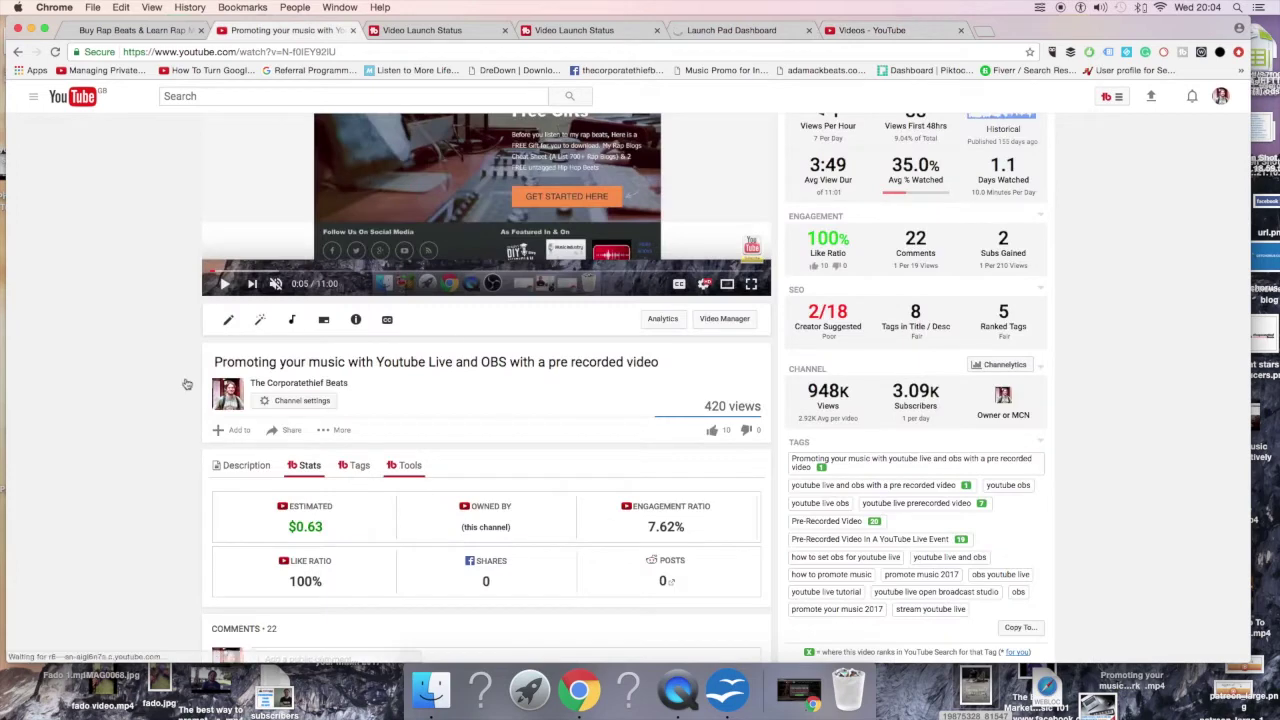
{"action": "scroll", "coordinate": [300, 420], "scroll_direction": "up", "scroll_amount": 3}
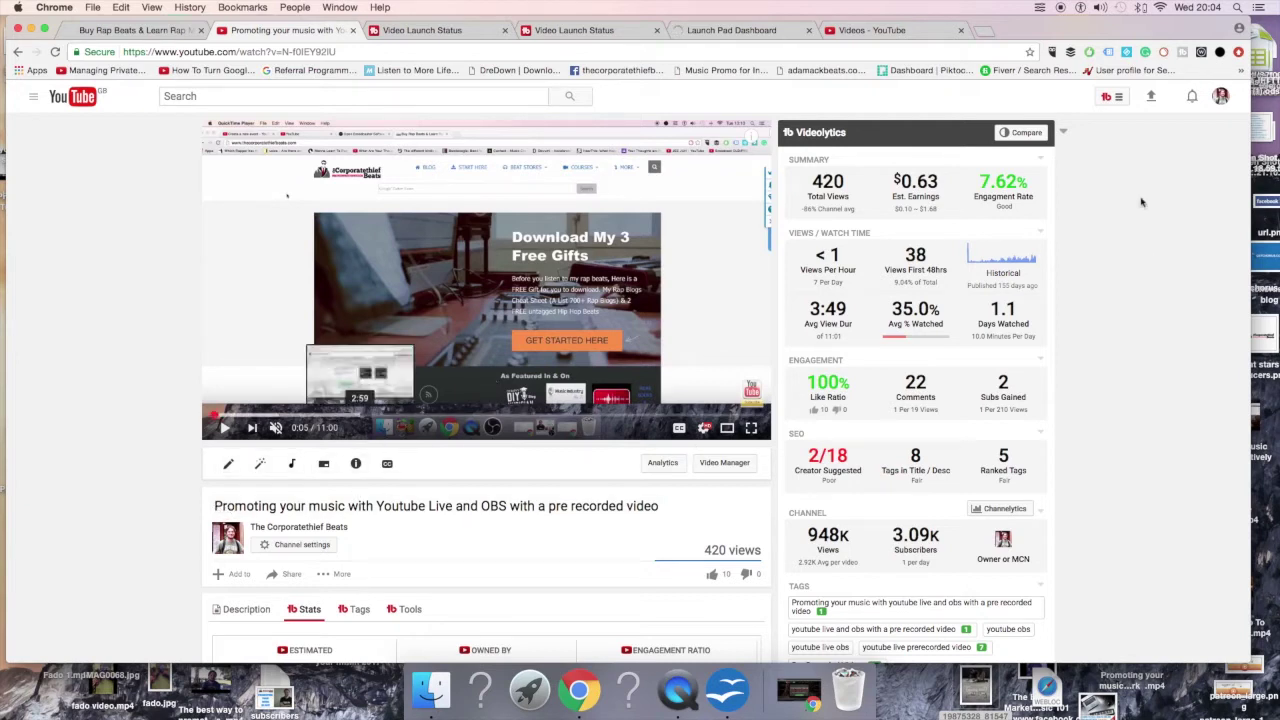
{"action": "left_click", "coordinate": [1066, 133]}
{"action": "left_click", "coordinate": [1066, 133]}
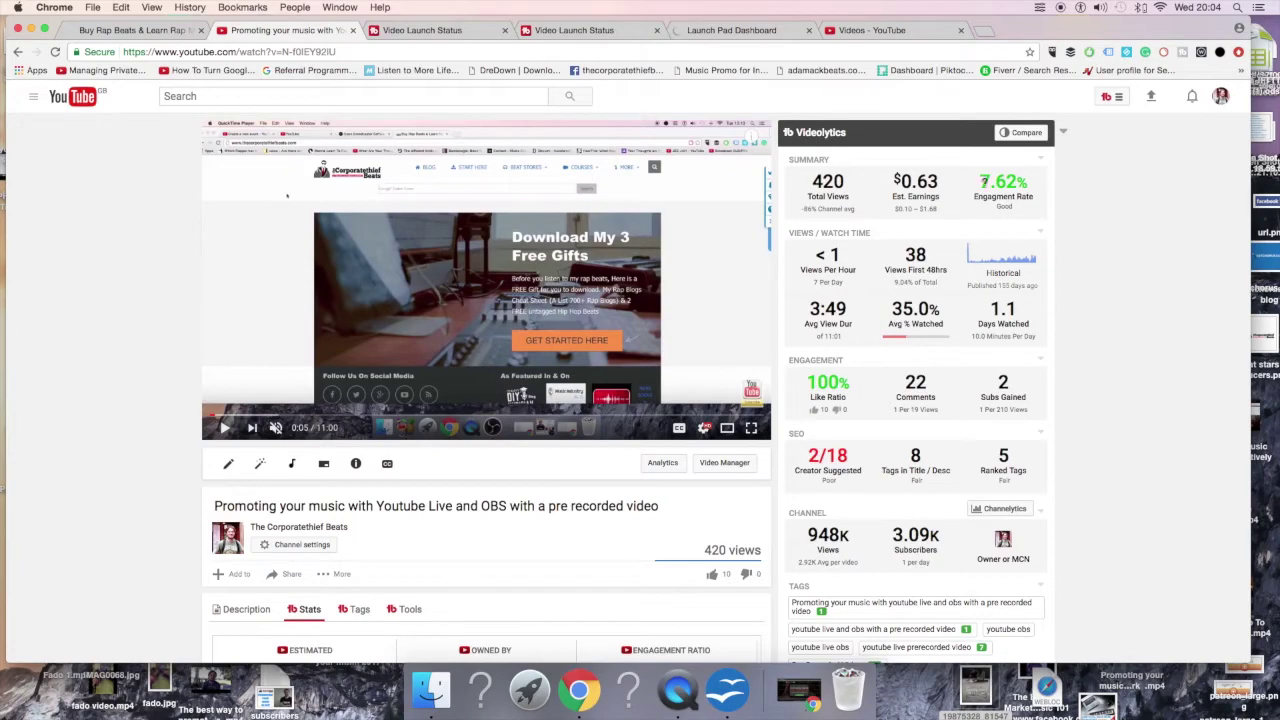
{"action": "scroll", "coordinate": [1080, 448], "scroll_direction": "down", "scroll_amount": 5}
{"action": "scroll", "coordinate": [1083, 449], "scroll_direction": "up", "scroll_amount": 5}
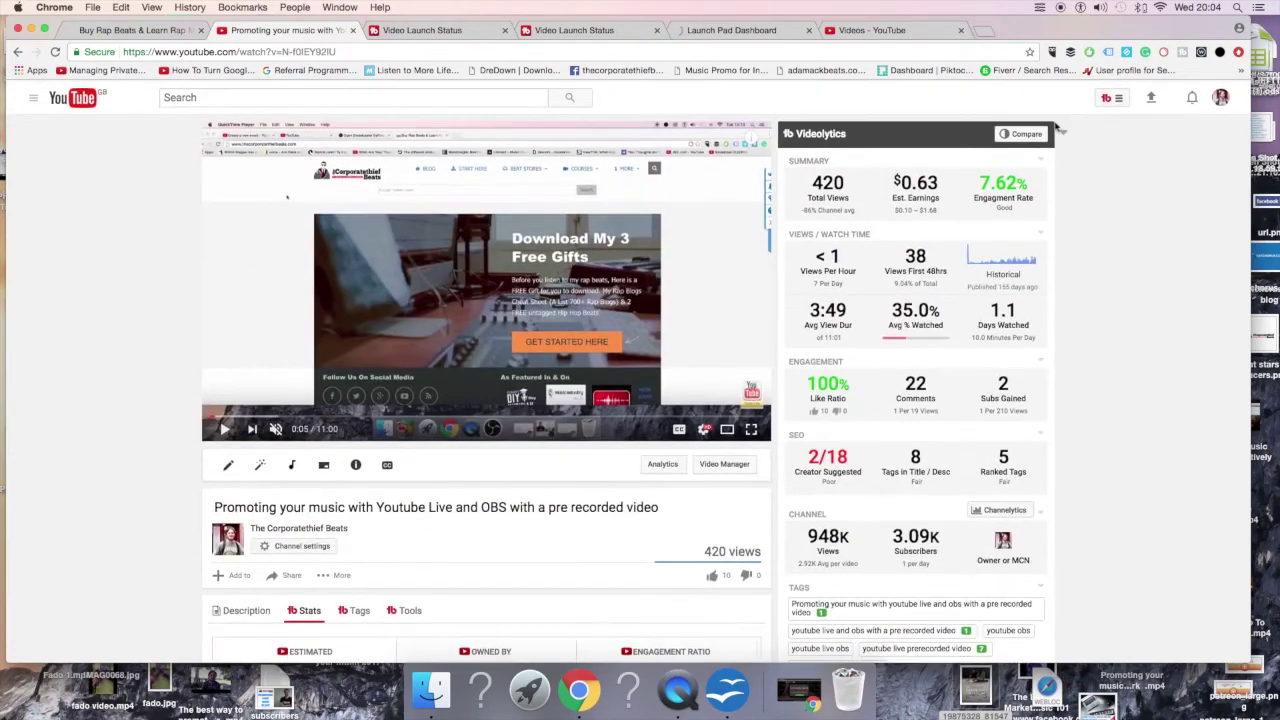
- Examine the comments and channel replies below the video, including the TubeBuddy options beside each one
{"action": "scroll", "coordinate": [1120, 428], "scroll_direction": "down", "scroll_amount": 9}
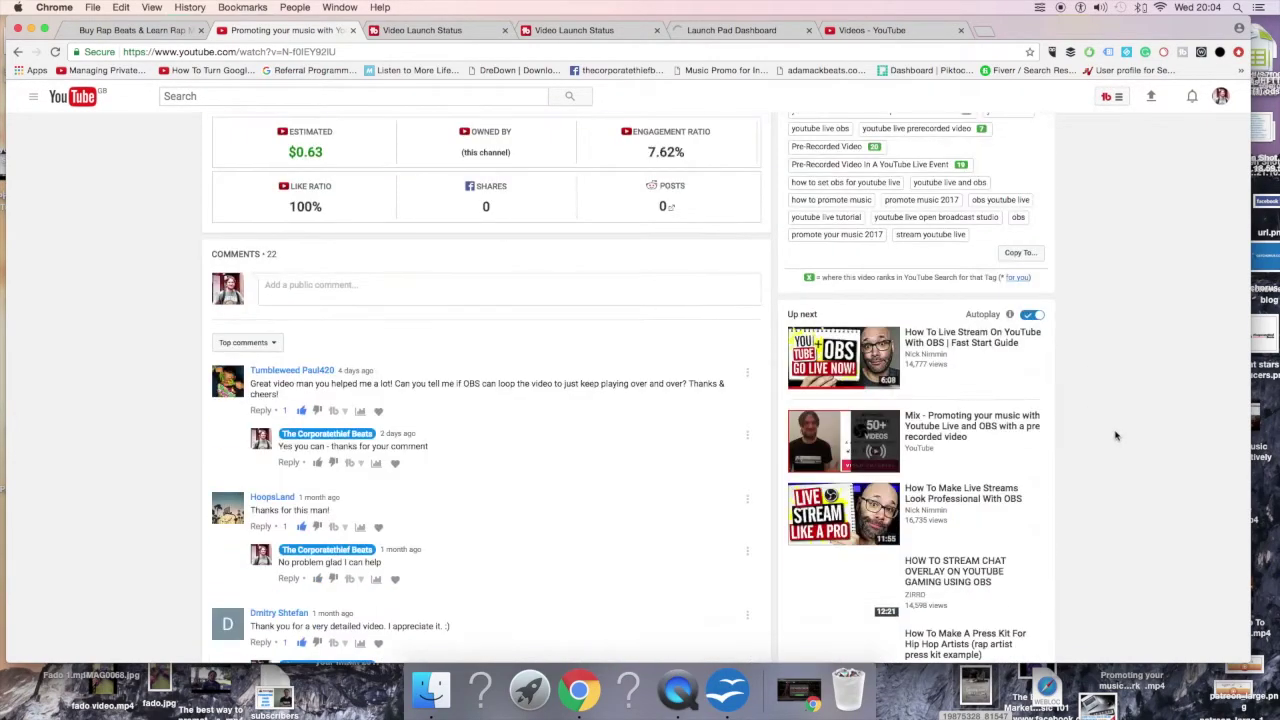
{"action": "scroll", "coordinate": [766, 420], "scroll_direction": "down", "scroll_amount": 6}
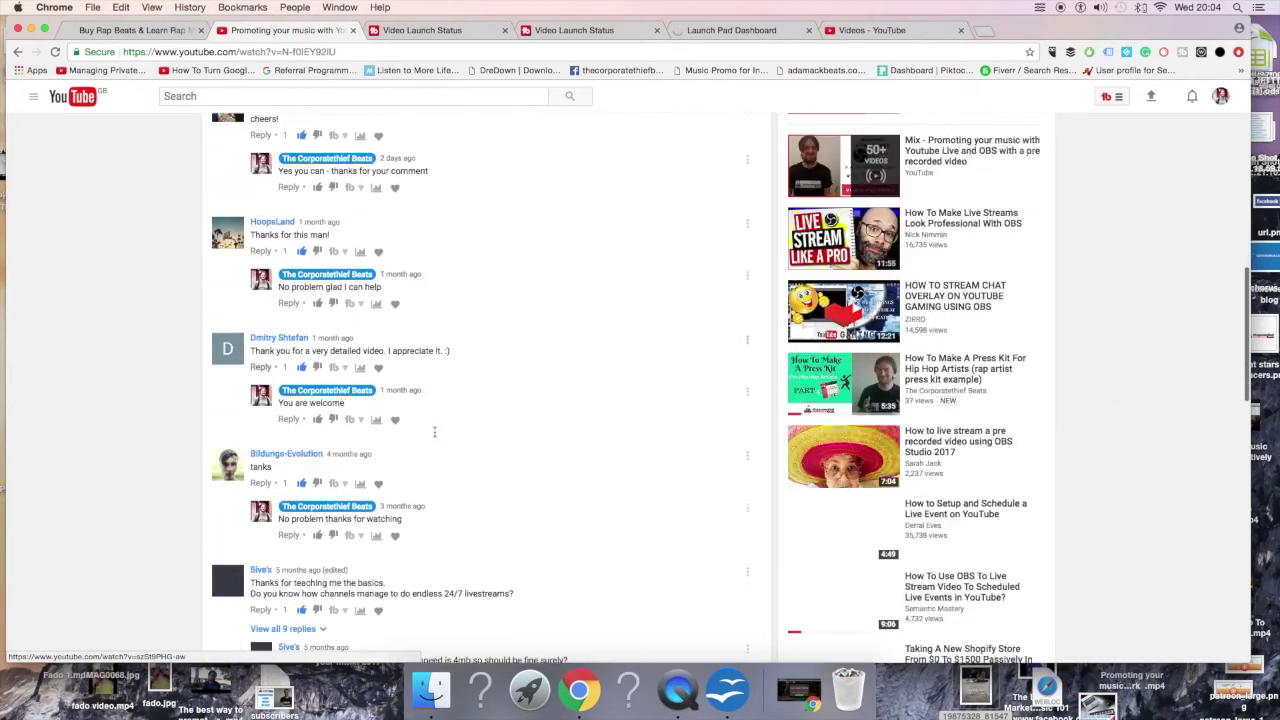
{"action": "scroll", "coordinate": [435, 436], "scroll_direction": "down", "scroll_amount": 4}
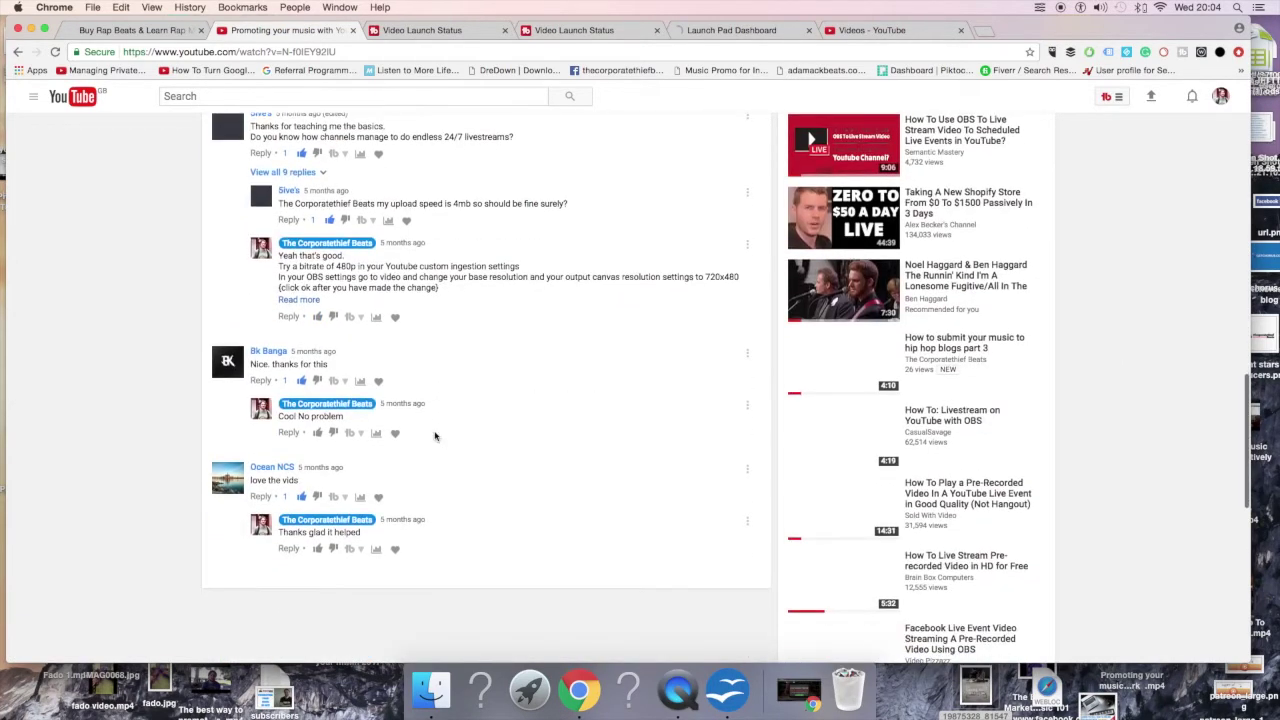
{"action": "scroll", "coordinate": [435, 436], "scroll_direction": "up", "scroll_amount": 6}
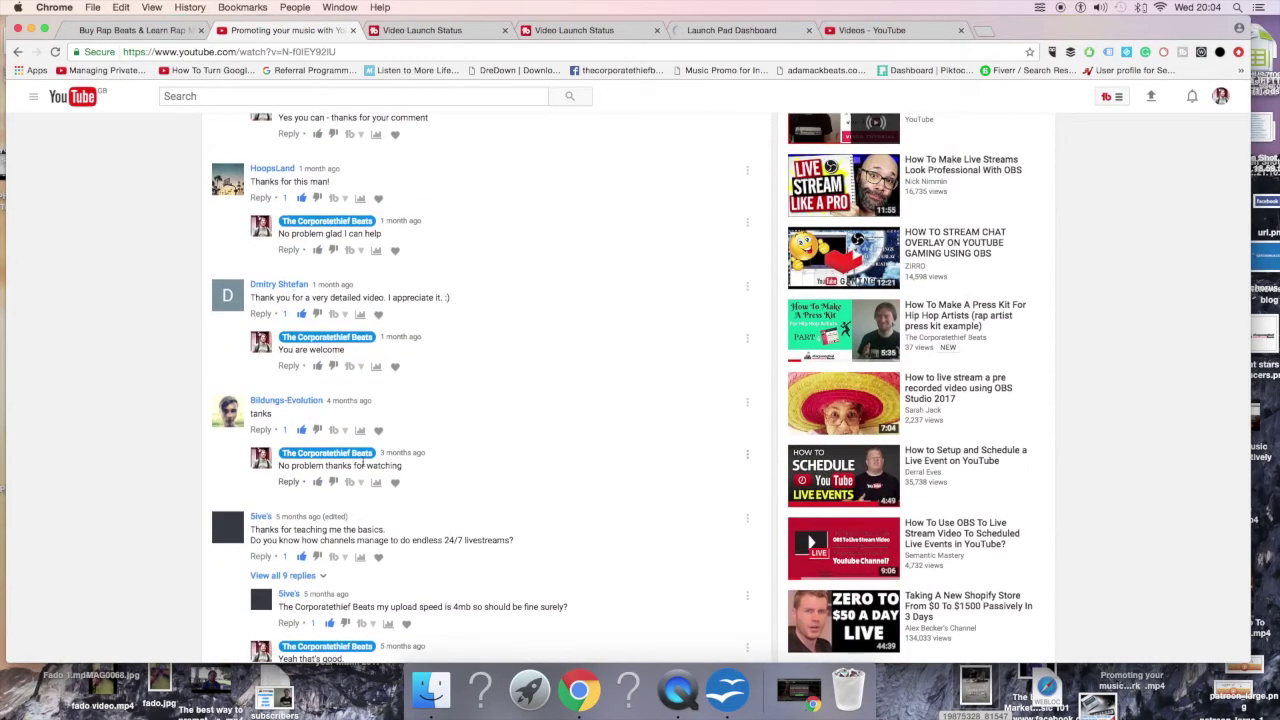
{"action": "scroll", "coordinate": [420, 460], "scroll_direction": "down", "scroll_amount": 2}
{"action": "scroll", "coordinate": [363, 460], "scroll_direction": "down", "scroll_amount": 4}
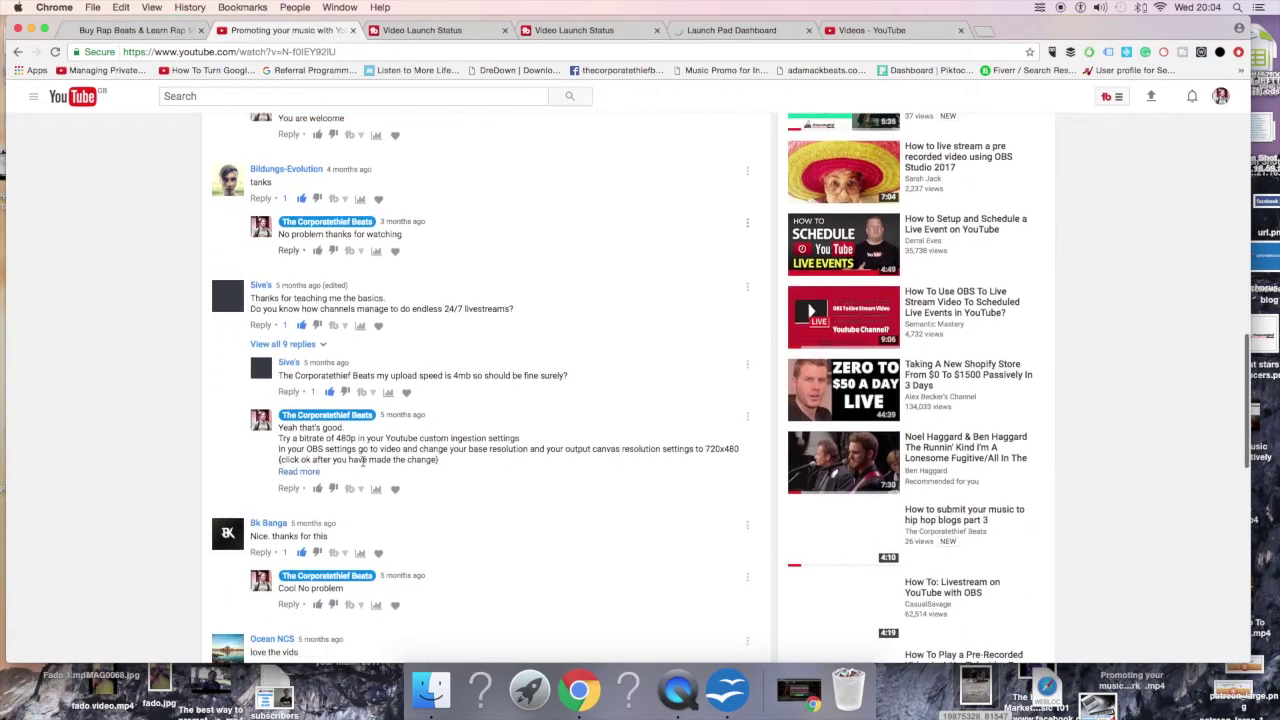
{"action": "scroll", "coordinate": [330, 548], "scroll_direction": "up", "scroll_amount": 10}
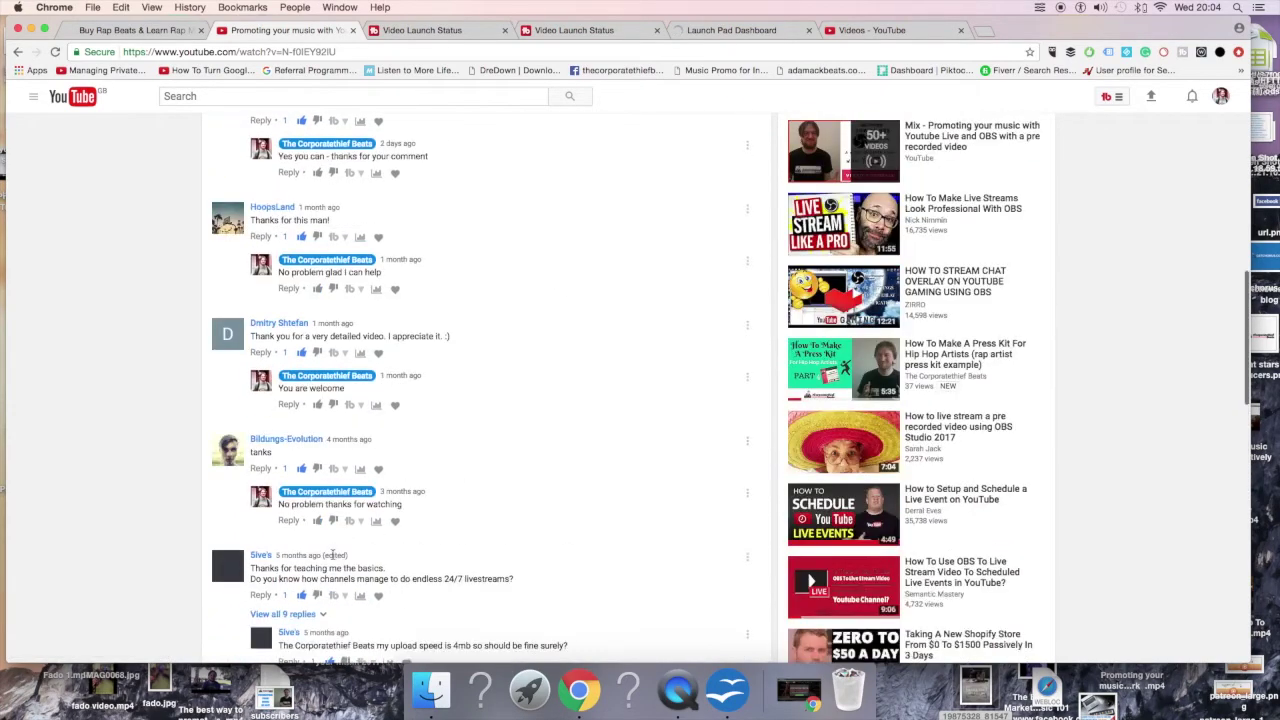
- Return to the video's details and display the TubeBuddy Tools available for it, alongside its statistics and tags
{"action": "scroll", "coordinate": [449, 478], "scroll_direction": "up", "scroll_amount": 3}
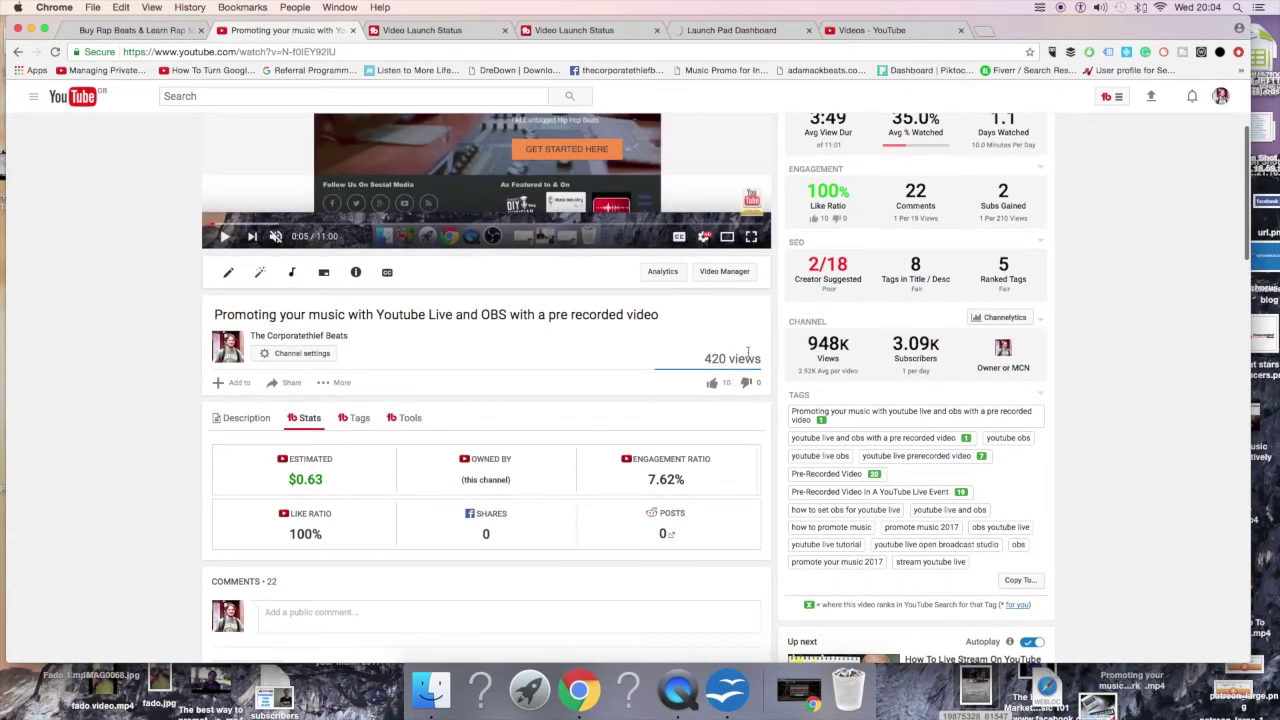
{"action": "scroll", "coordinate": [478, 368], "scroll_direction": "up", "scroll_amount": 3}
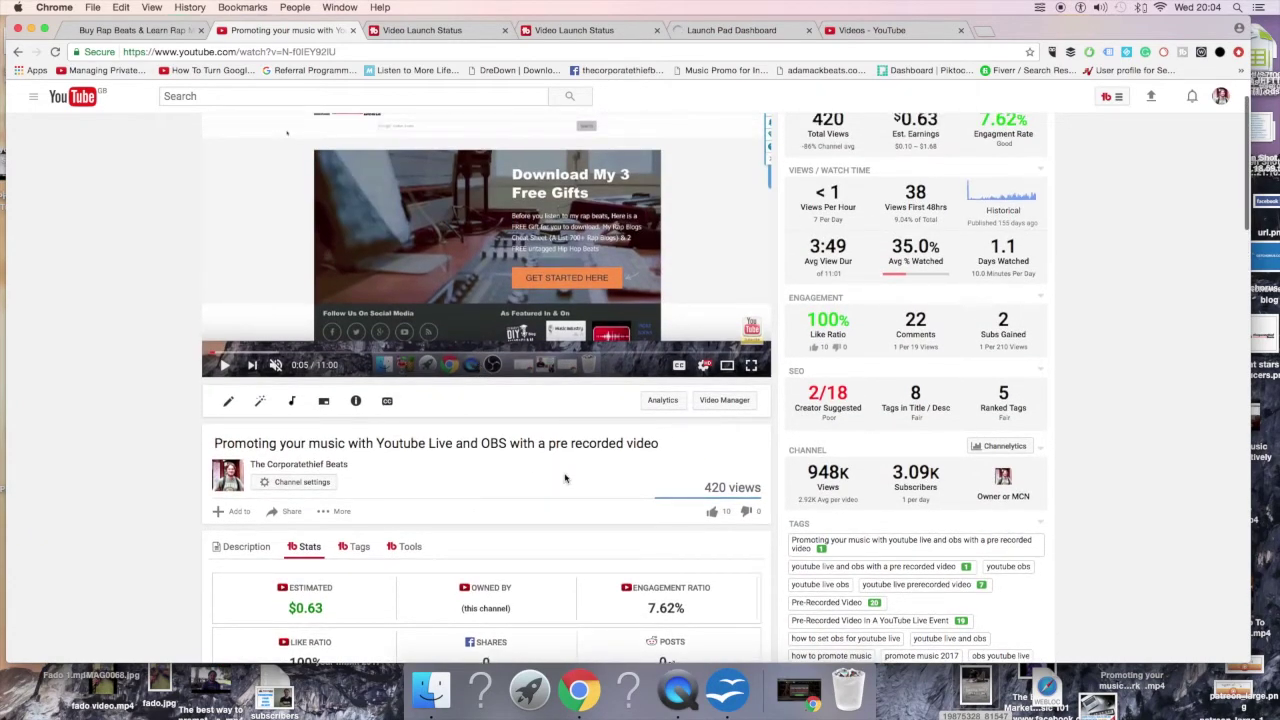
{"action": "scroll", "coordinate": [331, 614], "scroll_direction": "down", "scroll_amount": 3}
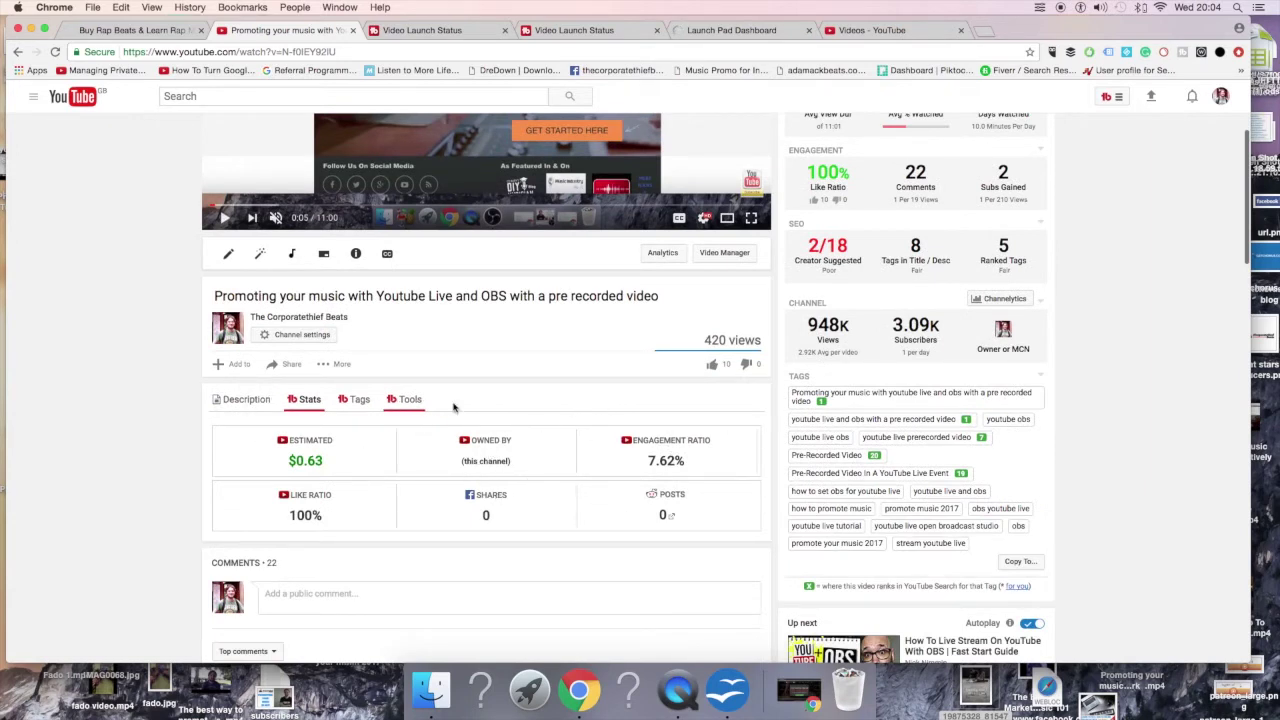
{"action": "left_click", "coordinate": [420, 402]}
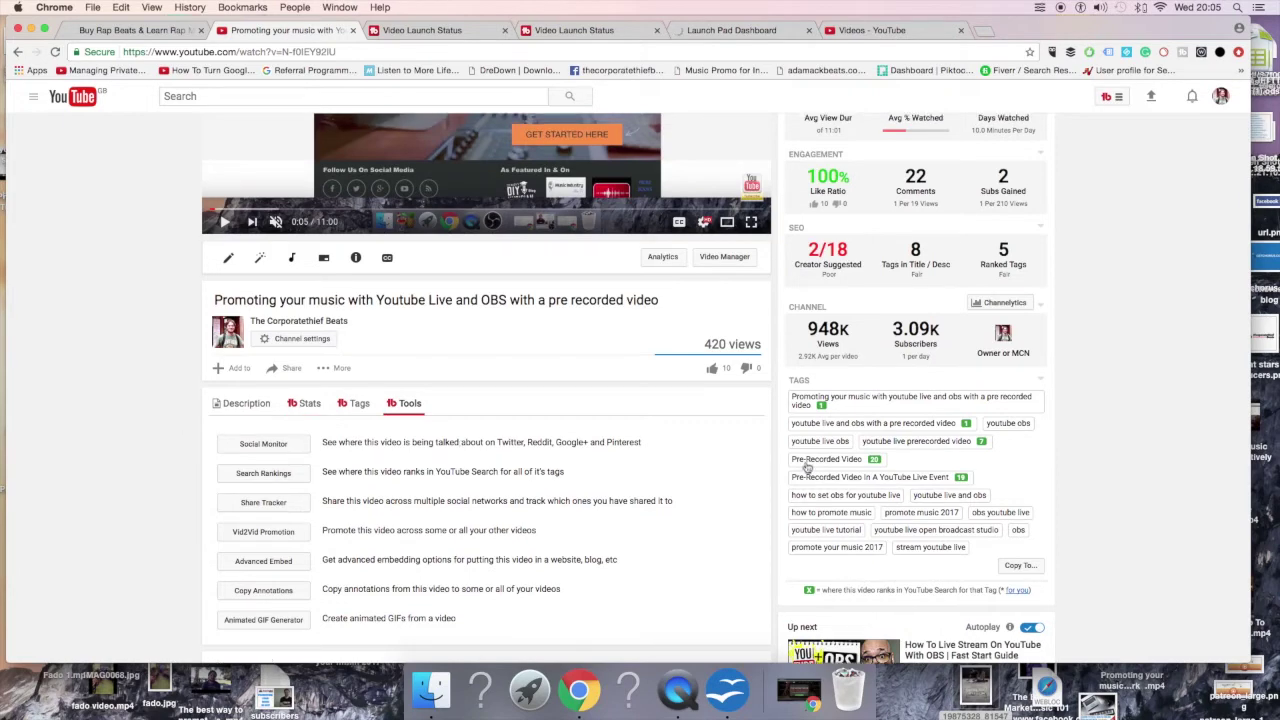
{"action": "scroll", "coordinate": [459, 442], "scroll_direction": "up", "scroll_amount": 4}
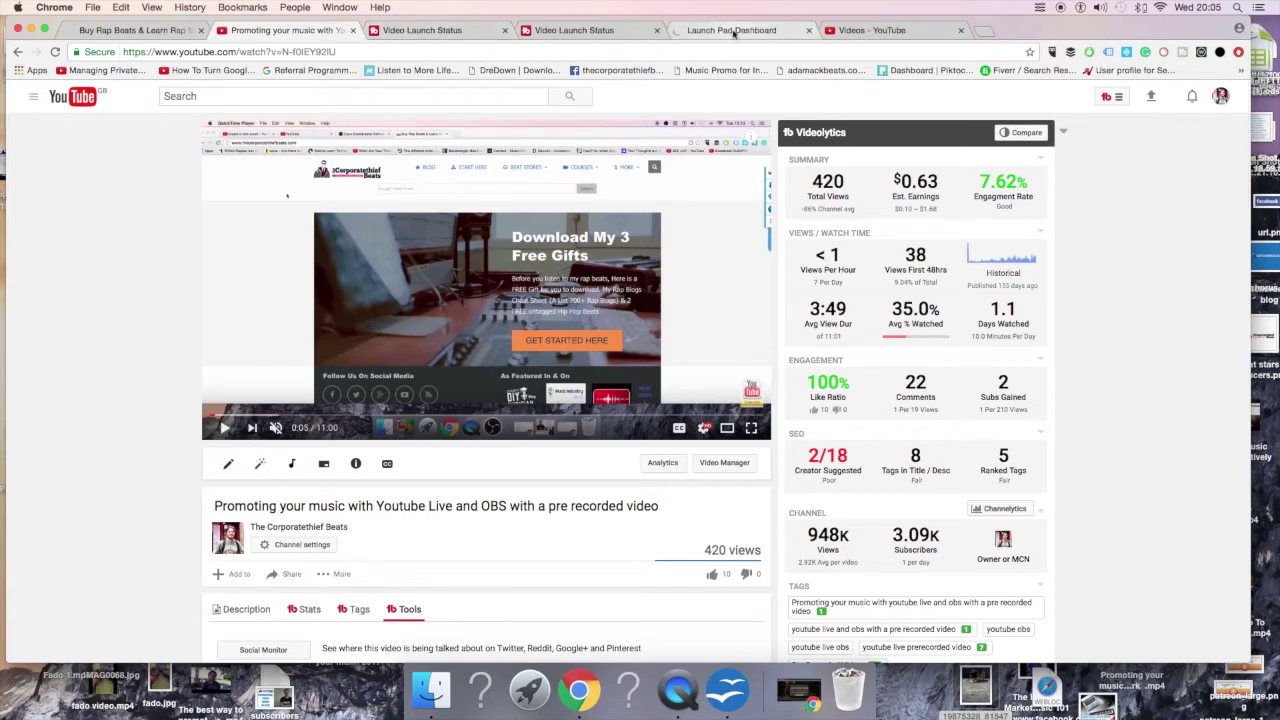
- Switch to the TubeBuddy Launch Pad Dashboard and look through the Data & Insights options
{"action": "left_click", "coordinate": [779, 30]}
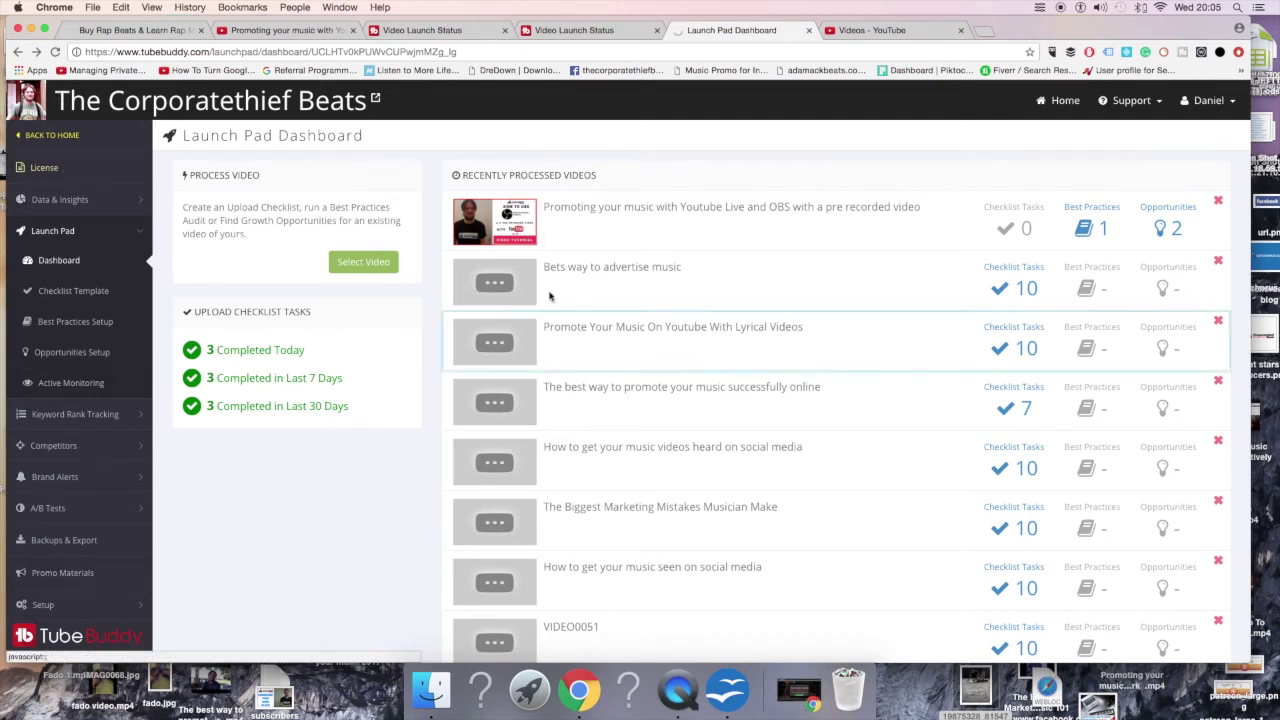
{"action": "left_click", "coordinate": [103, 200]}
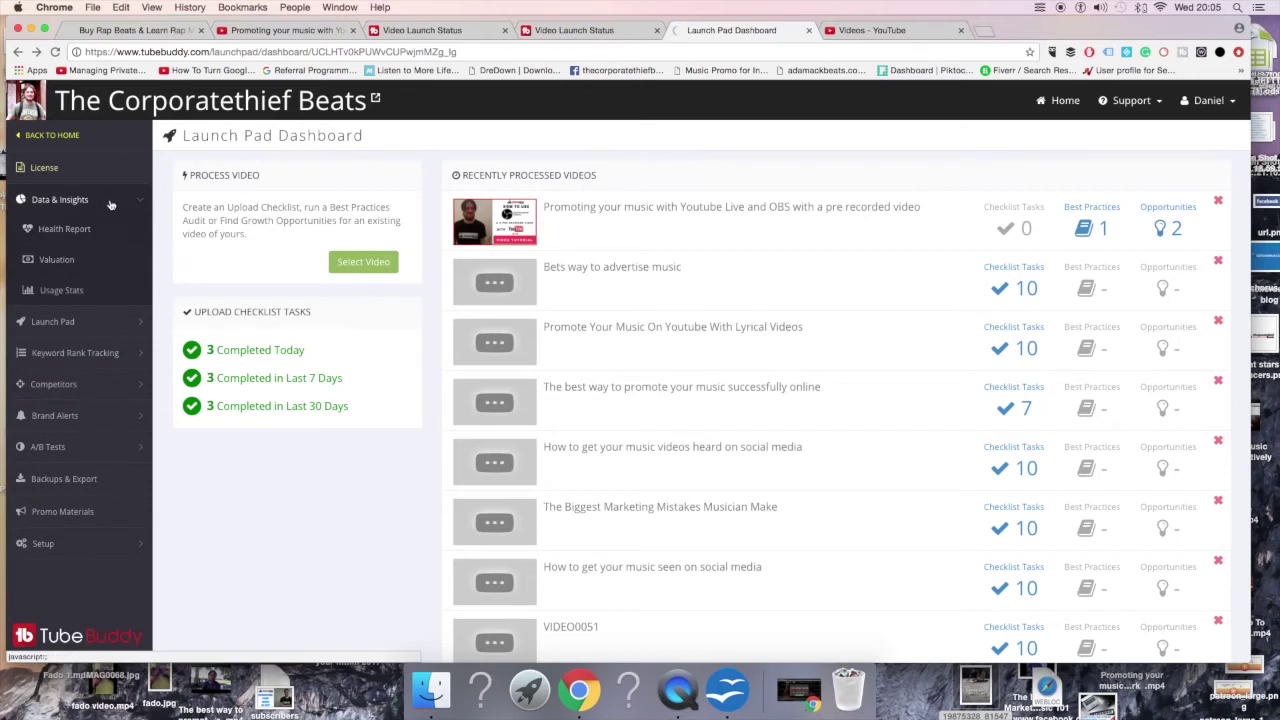
{"action": "left_click", "coordinate": [110, 200]}
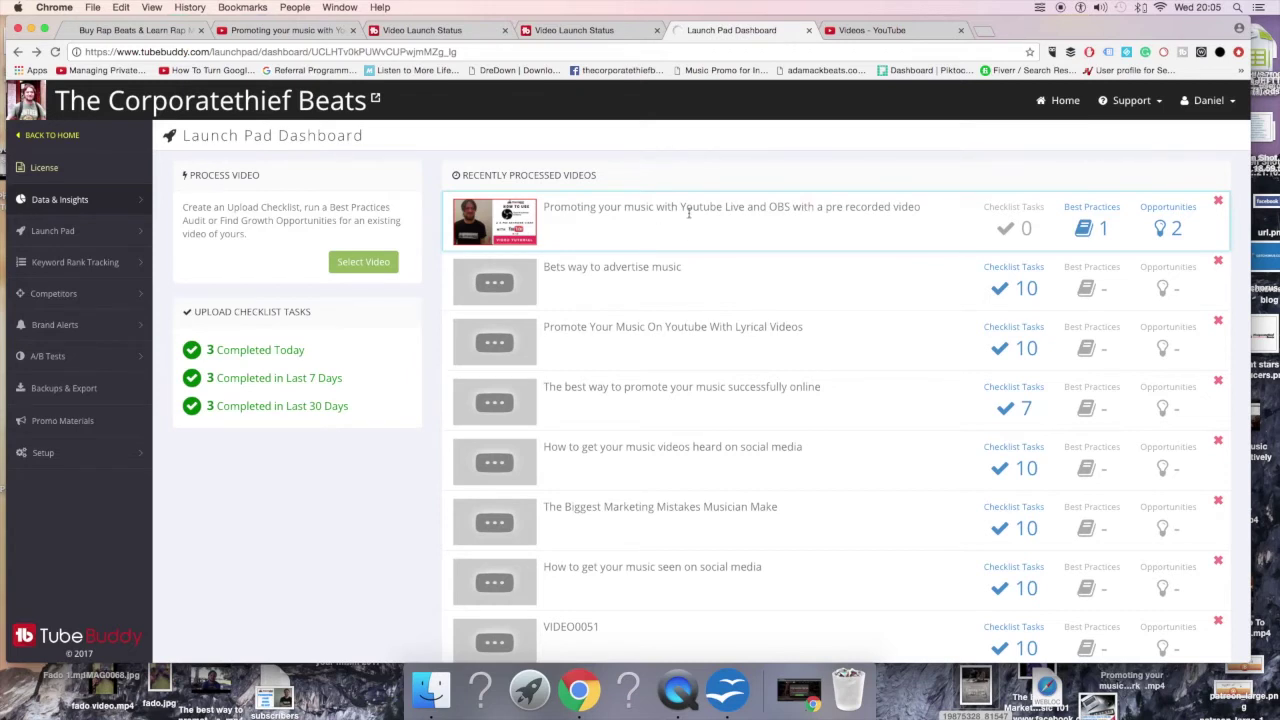
- Open the launch status of "Promoting your music with Youtube Live and OBS with a pre recorded video" and view its Best Practices and Found Opportunities
{"action": "left_click", "coordinate": [1000, 229]}
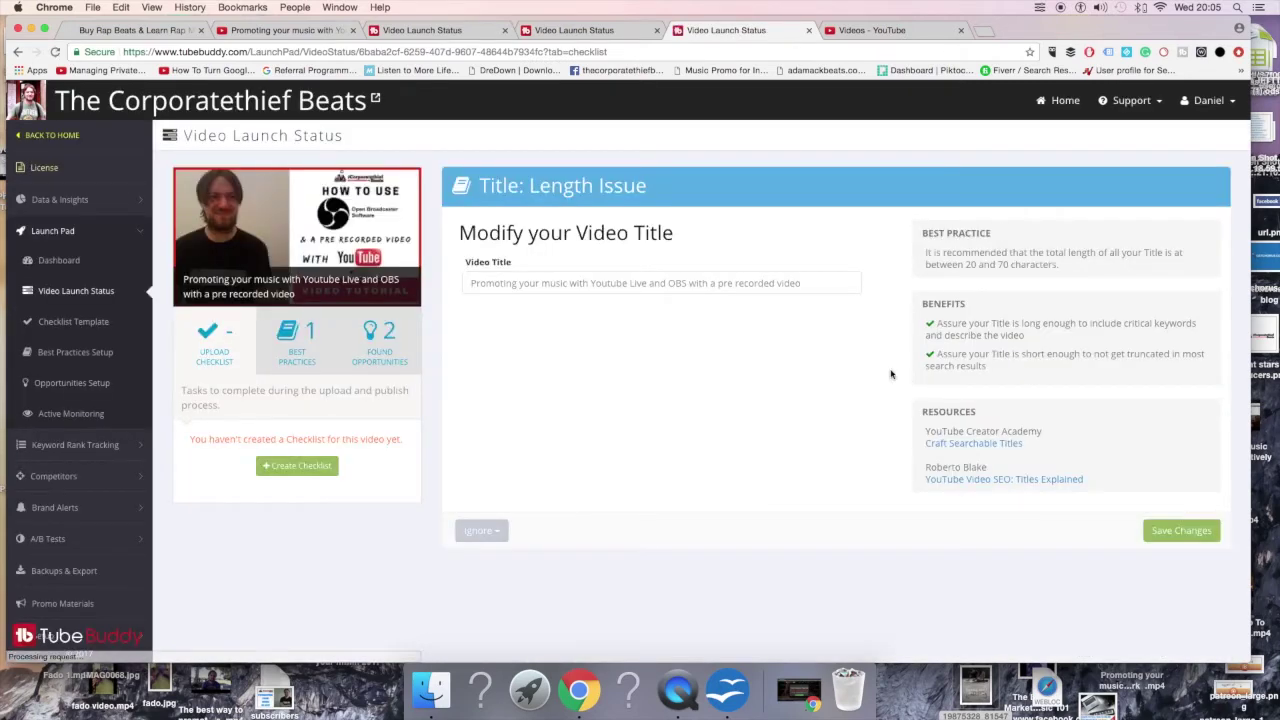
{"action": "left_click", "coordinate": [300, 350]}
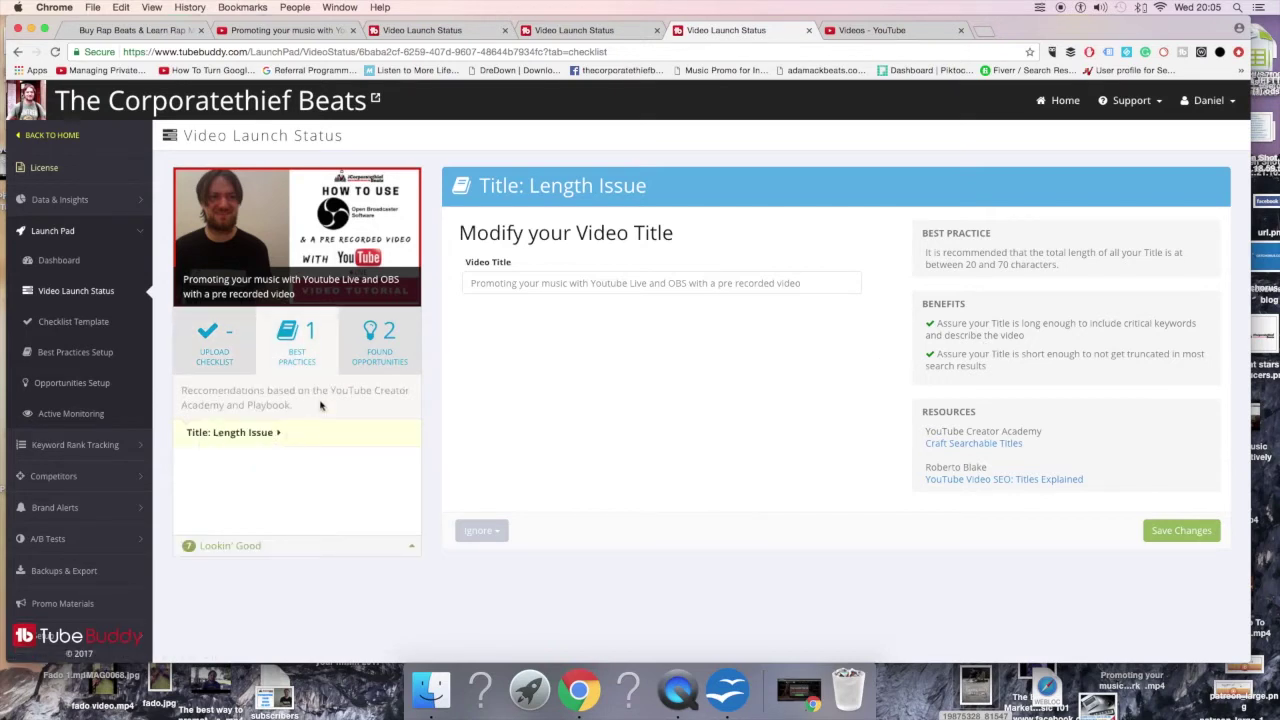
{"action": "left_click", "coordinate": [387, 327]}
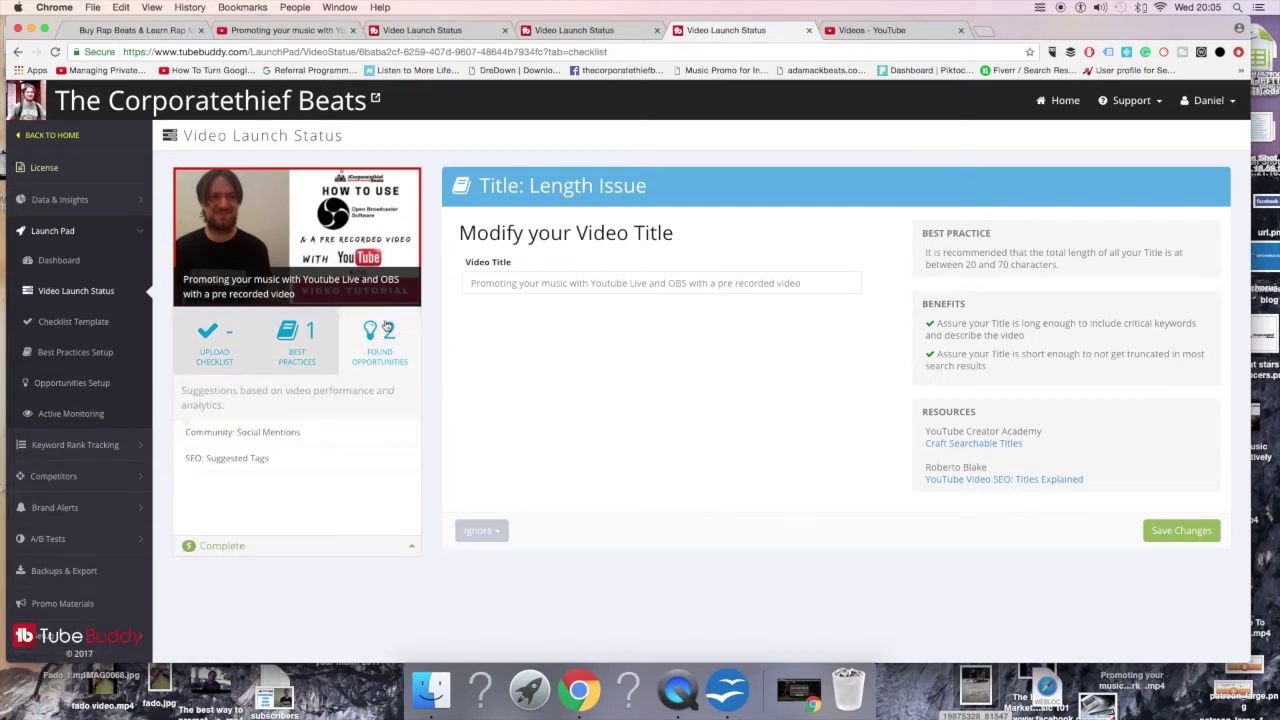
- Examine the SEO: Suggested Tags search phrases and current tags, and return to the video's Upload Checklist
{"action": "left_click", "coordinate": [238, 458]}
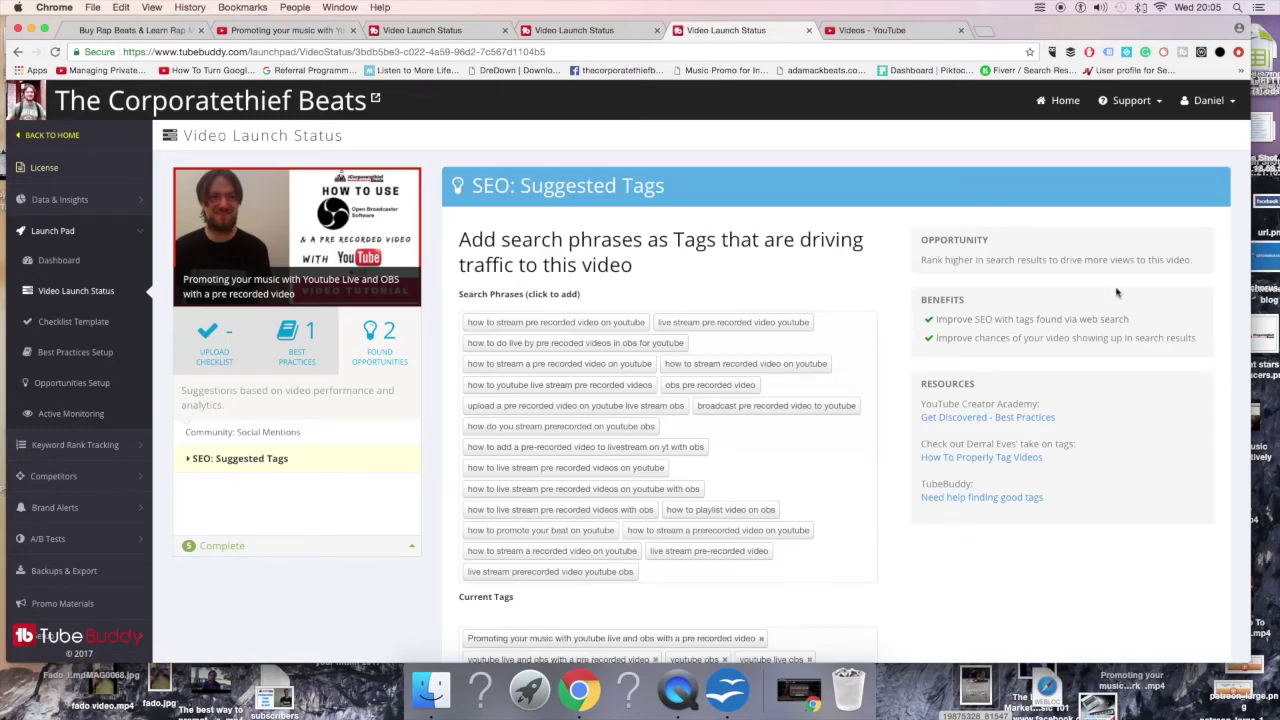
{"action": "scroll", "coordinate": [661, 447], "scroll_direction": "down", "scroll_amount": 3}
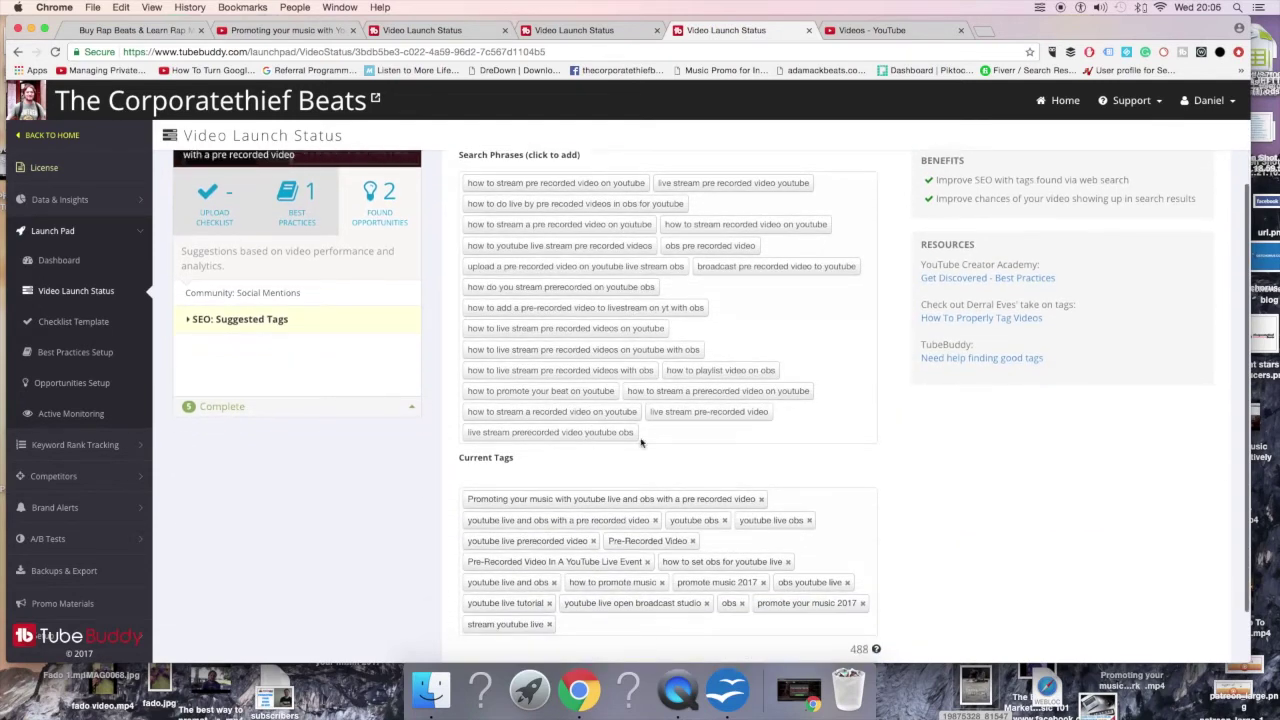
{"action": "scroll", "coordinate": [634, 443], "scroll_direction": "down", "scroll_amount": 2}
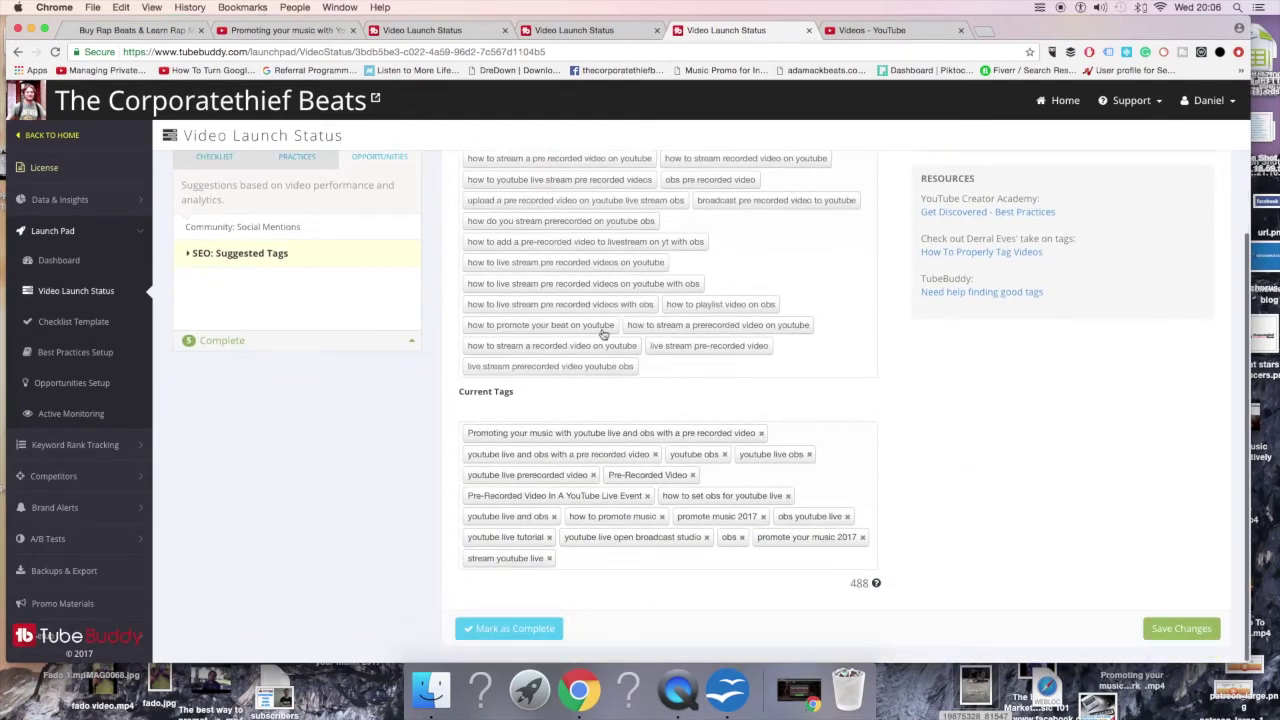
{"action": "scroll", "coordinate": [817, 295], "scroll_direction": "up", "scroll_amount": 4}
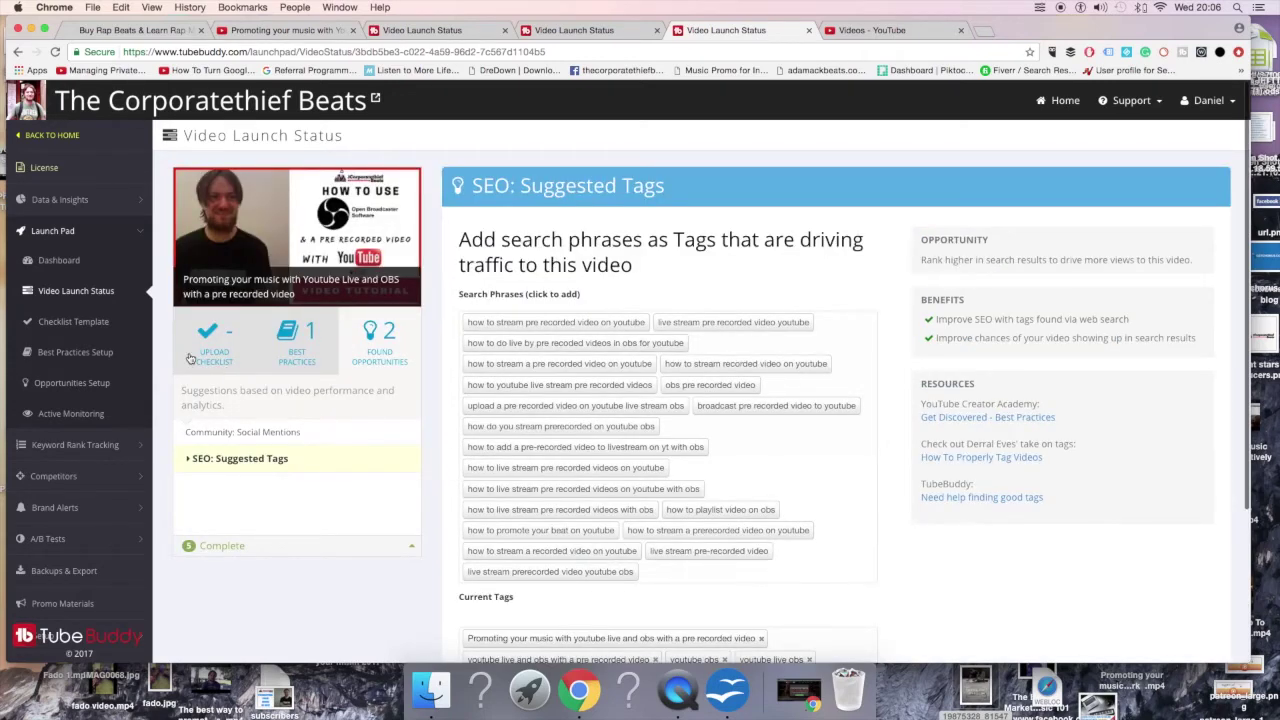
{"action": "left_click", "coordinate": [215, 345]}
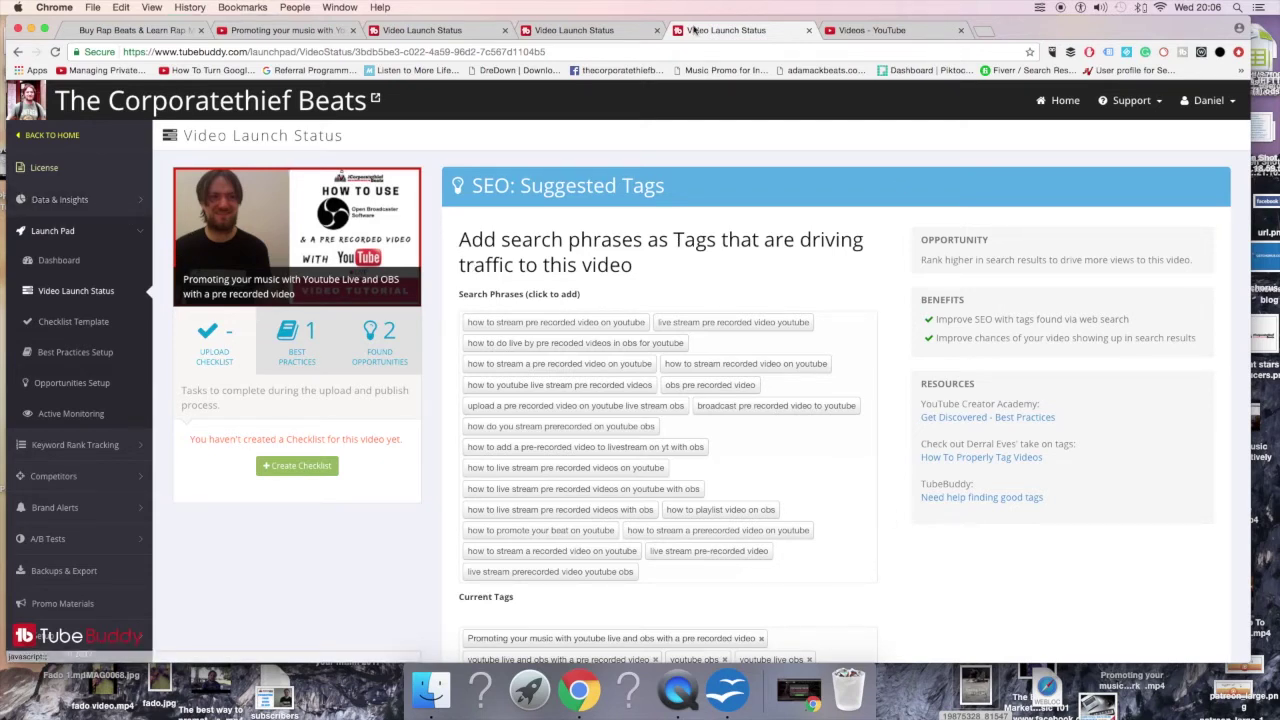
- Switch to the YouTube Videos page, view the TubeBuddy menu of tools there and close it
{"action": "left_click", "coordinate": [866, 31]}
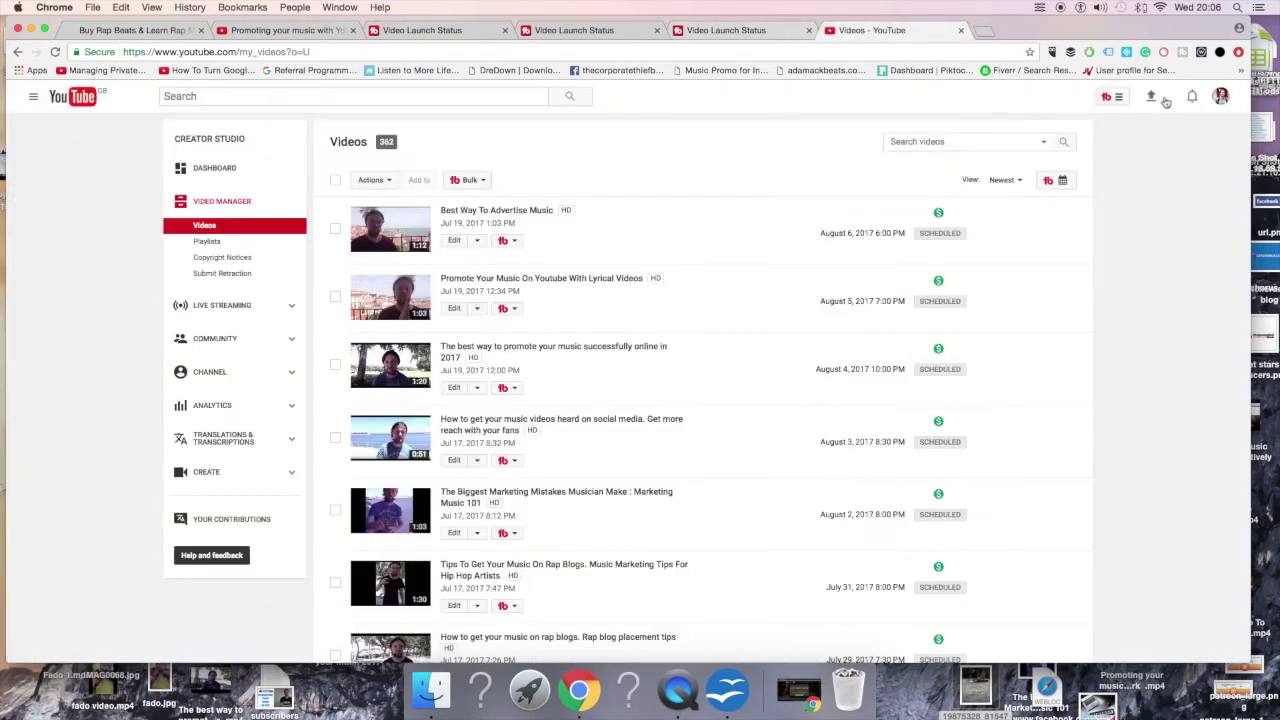
{"action": "left_click", "coordinate": [1109, 98]}
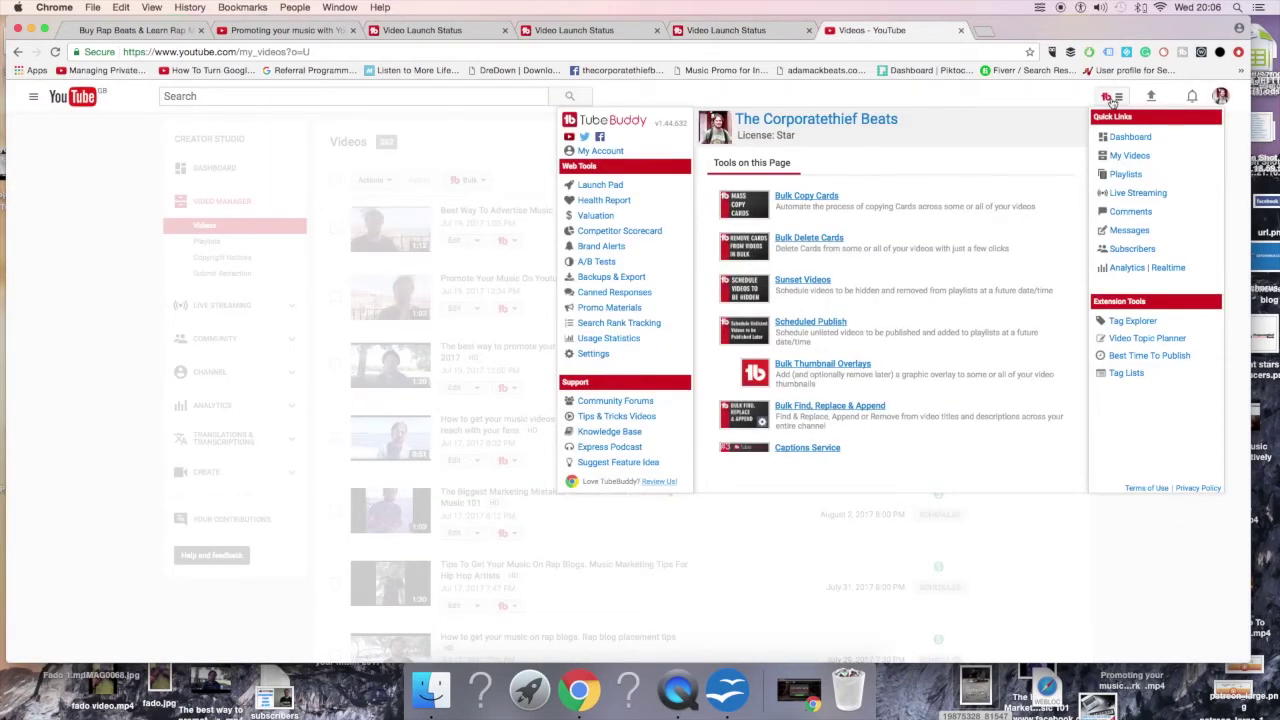
{"action": "left_click", "coordinate": [1109, 98]}
- Go back to the Video Launch Status page and look at the Keyword Rank Tracking and Competitors options
{"action": "left_click", "coordinate": [726, 30]}
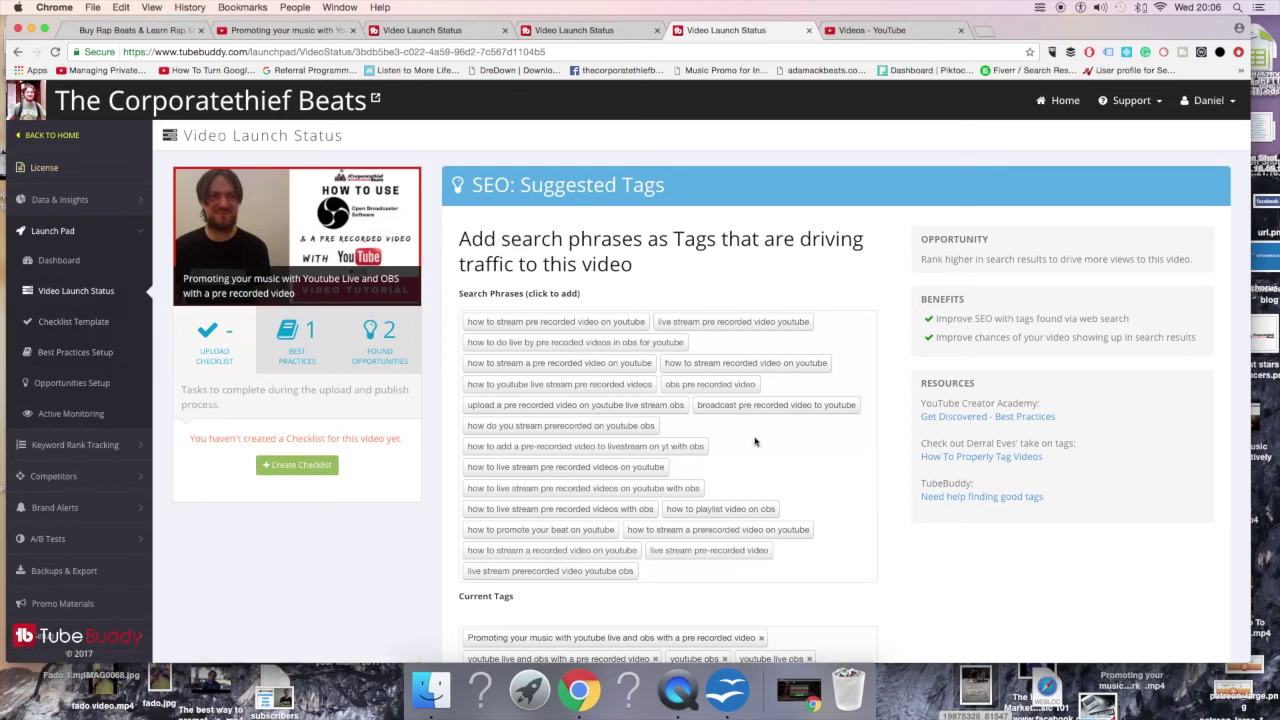
{"action": "left_click", "coordinate": [106, 447]}
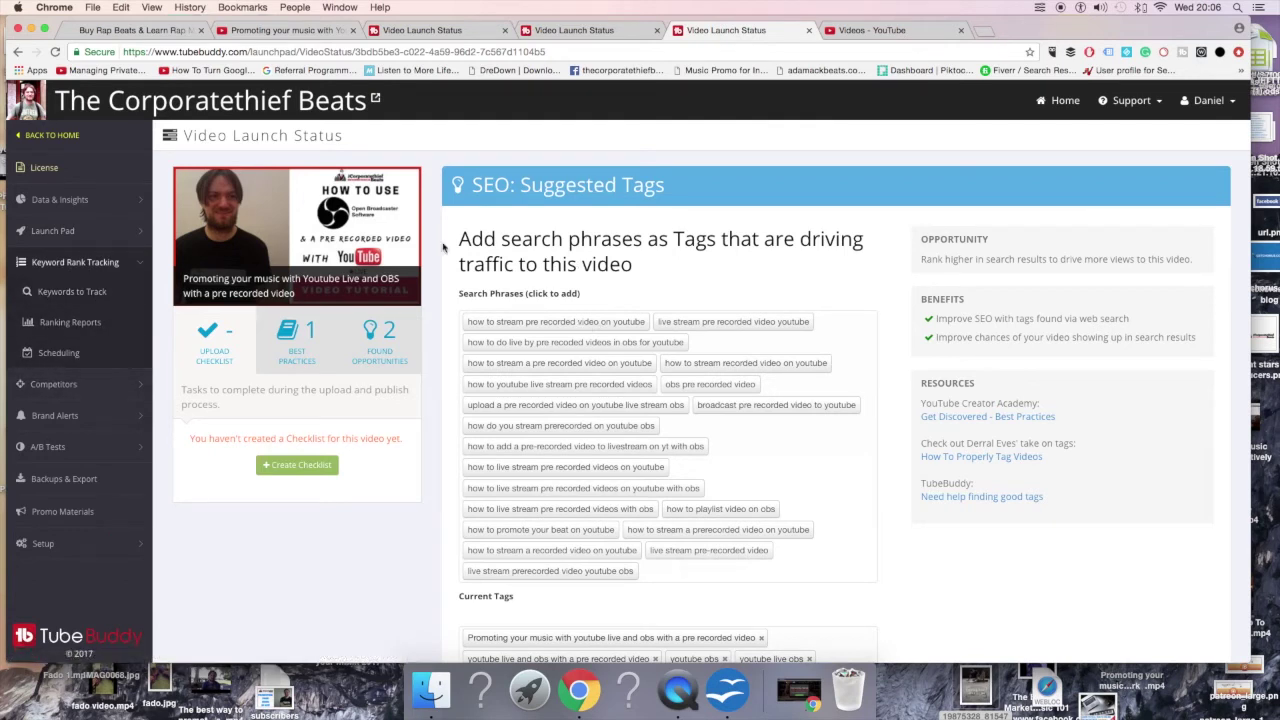
{"action": "left_click", "coordinate": [95, 386]}
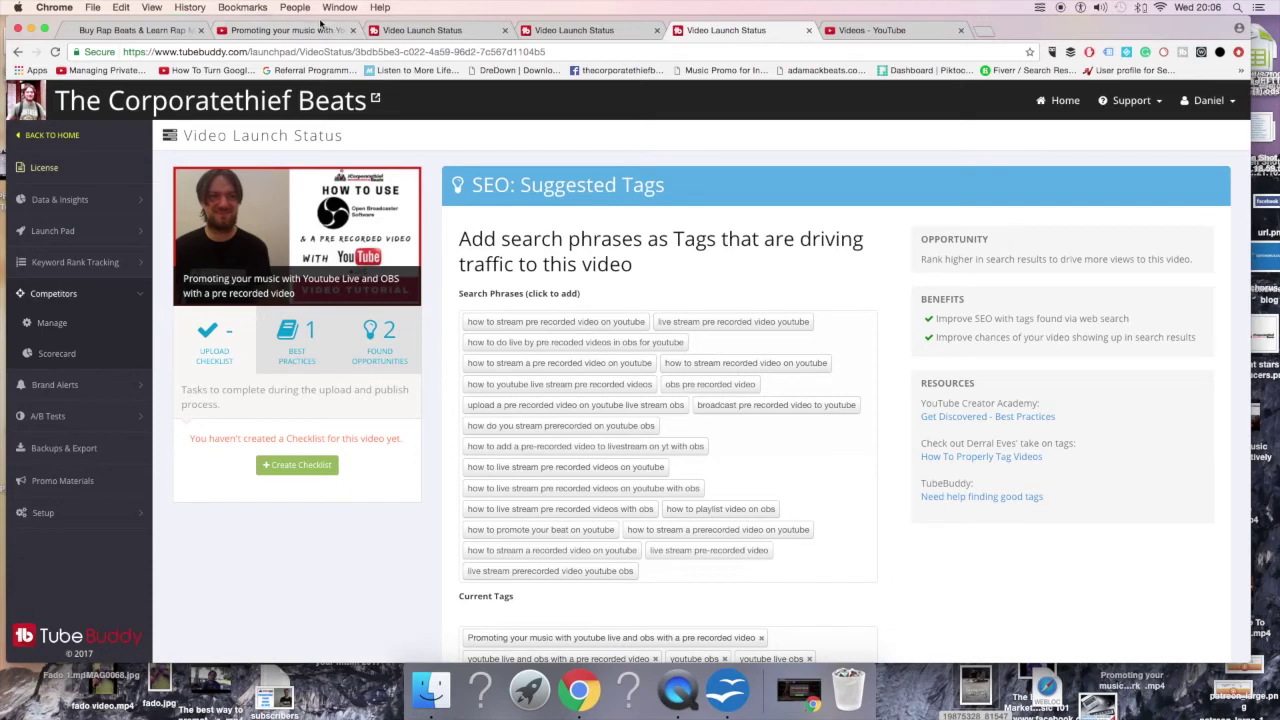
- Return to the YouTube video page, search for "pay us no mind" and open the Pay Us No Mind channel
{"action": "left_click", "coordinate": [290, 31]}
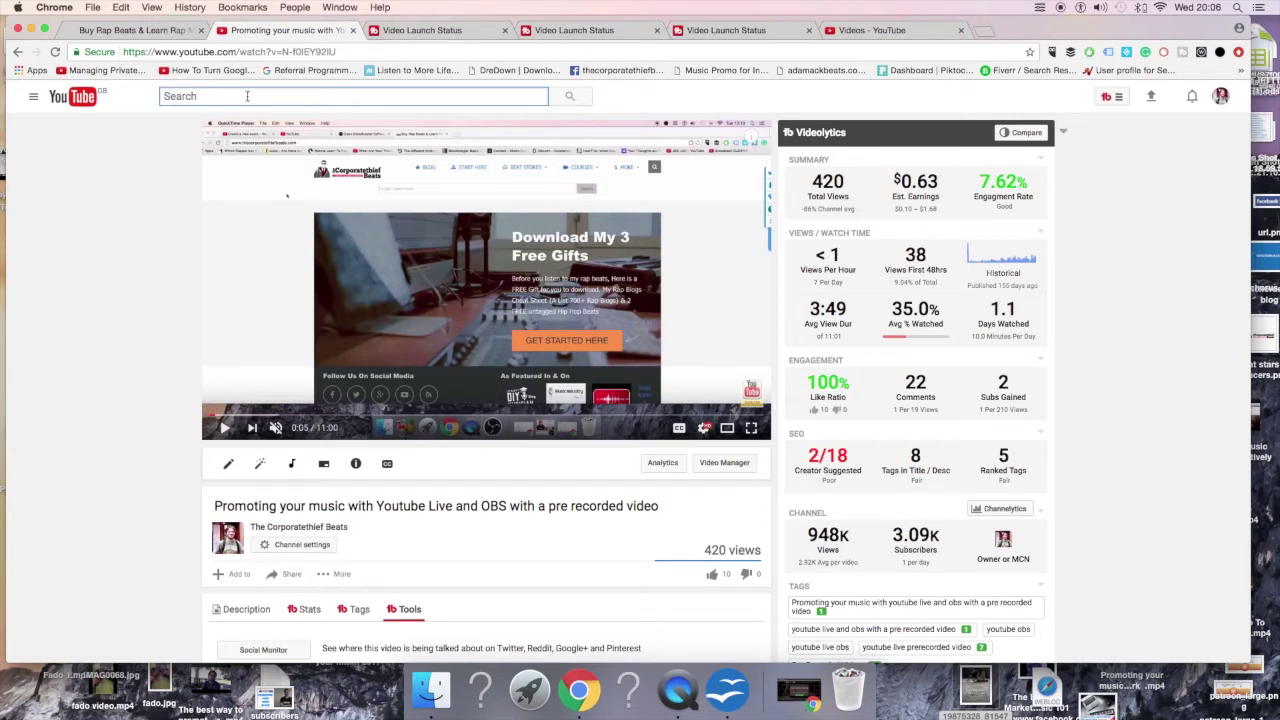
{"action": "type", "text": "pay m"}
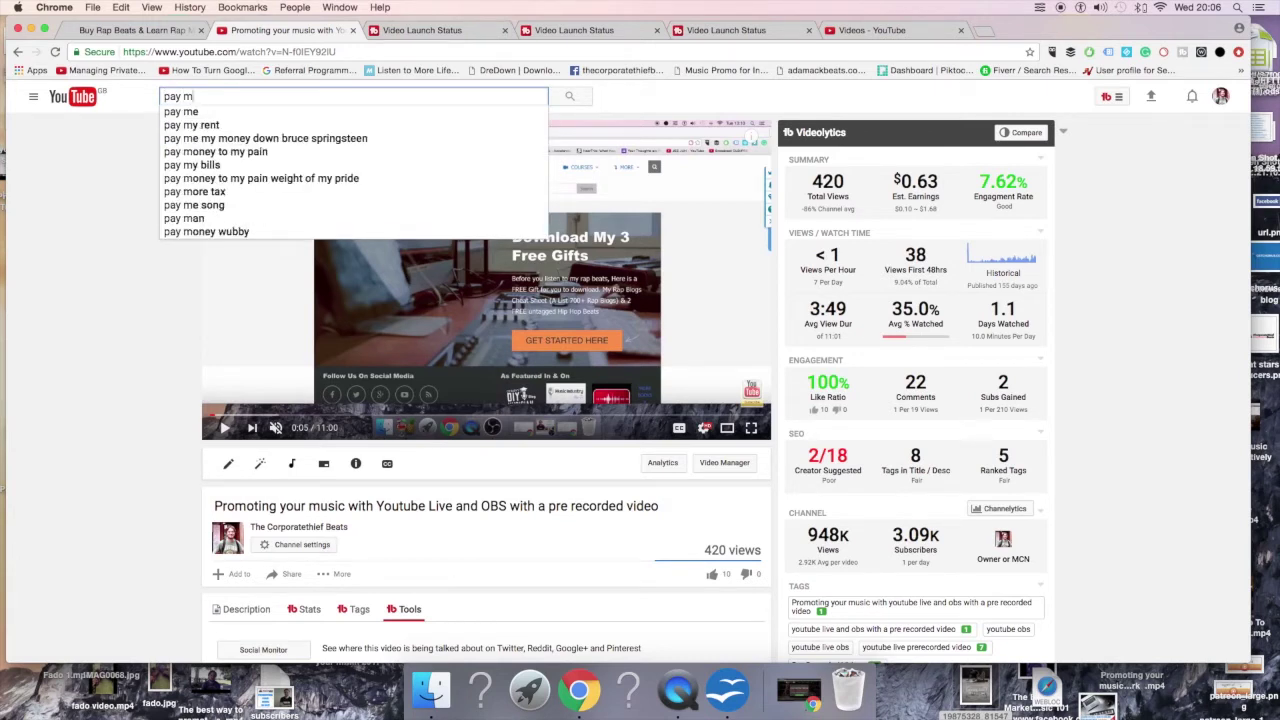
{"action": "key", "text": "BackSpace"}
{"action": "type", "text": "us"}
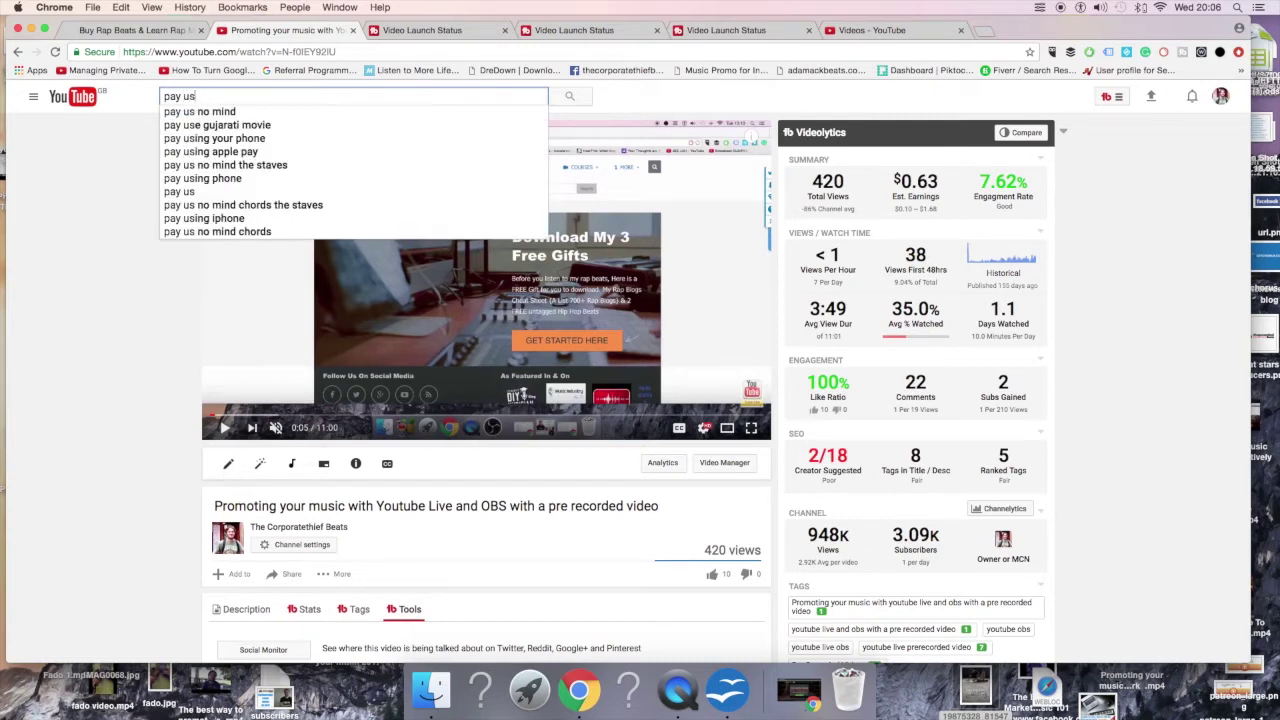
{"action": "key", "text": "Down"}
{"action": "key", "text": "Return"}
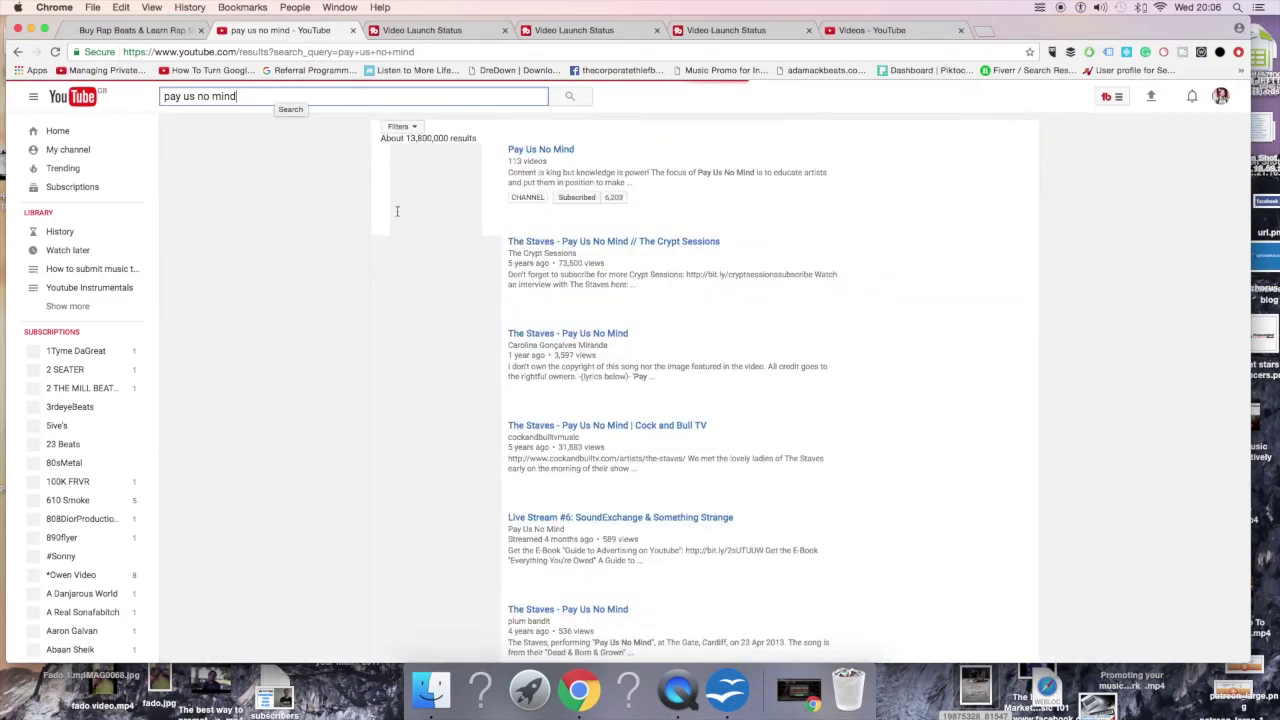
{"action": "left_click", "coordinate": [557, 171]}
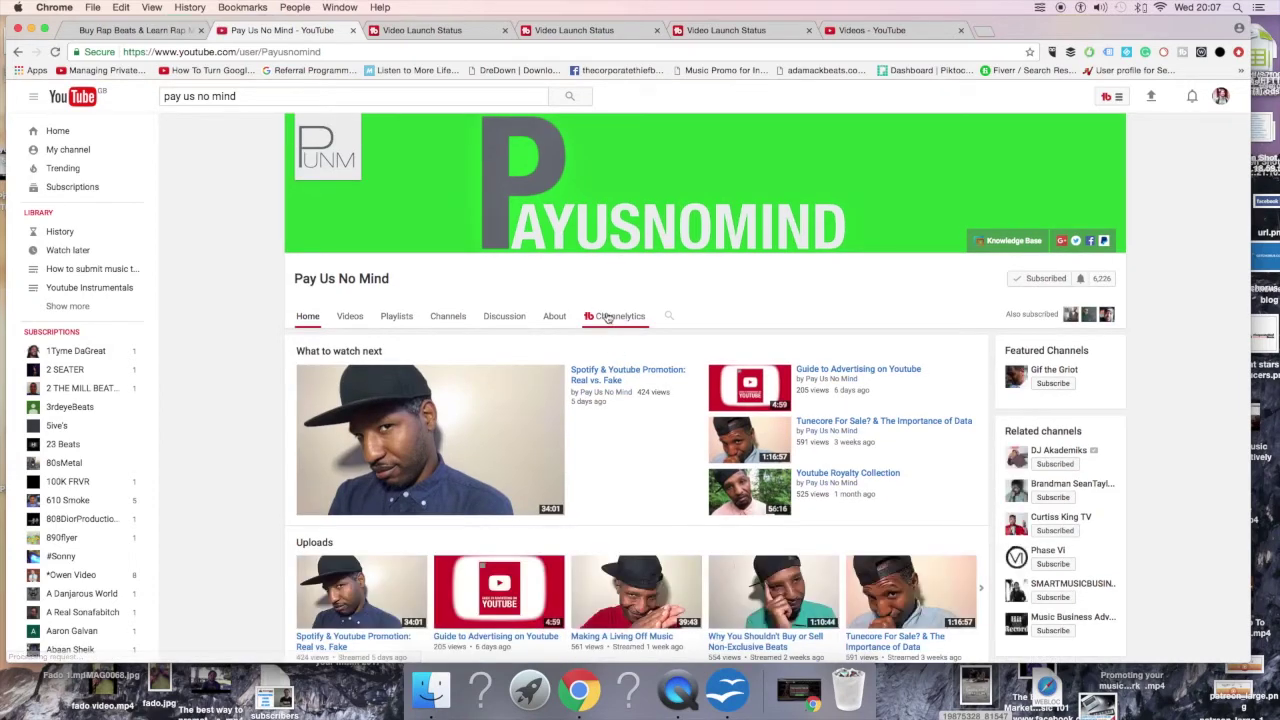
- Open Channelytics for the Pay Us No Mind channel and examine its statistics, links, tags and subscriber comparison
{"action": "left_click", "coordinate": [606, 316]}
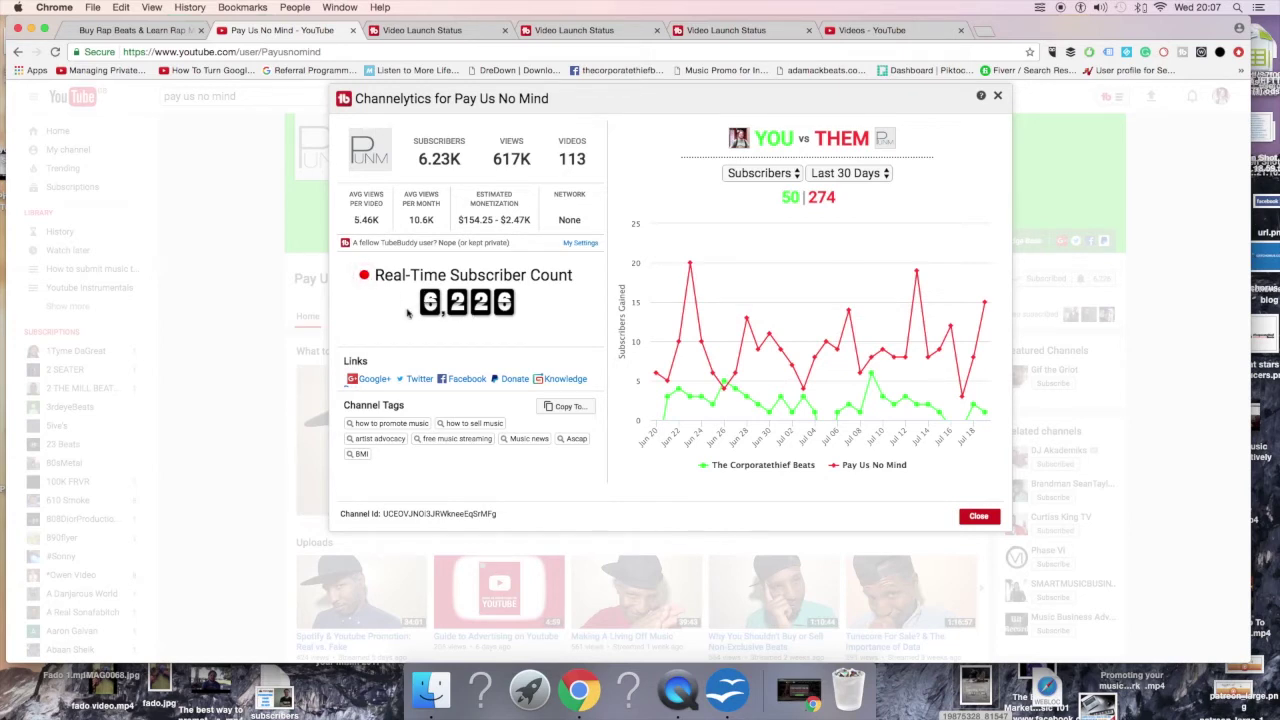
{"action": "scroll", "coordinate": [476, 313], "scroll_direction": "down", "scroll_amount": 1}
{"action": "mouse_move", "coordinate": [676, 348]}
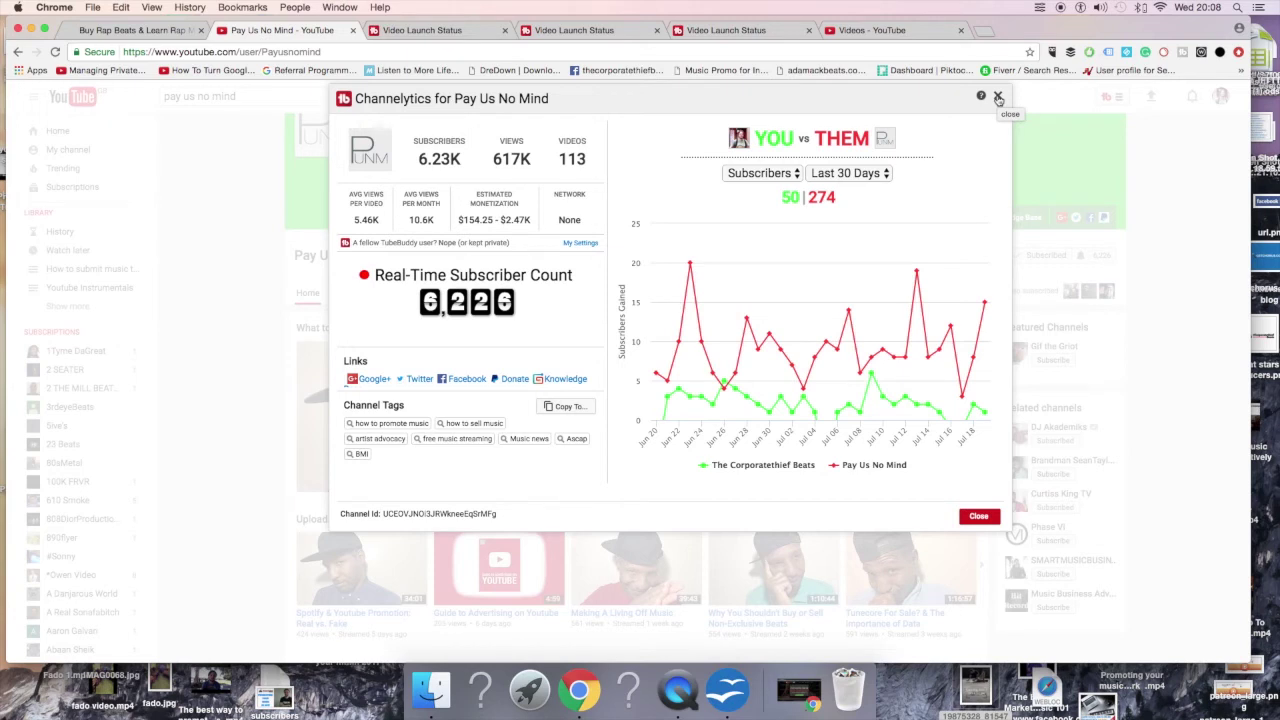
{"action": "scroll", "coordinate": [420, 380], "scroll_direction": "down", "scroll_amount": 2}
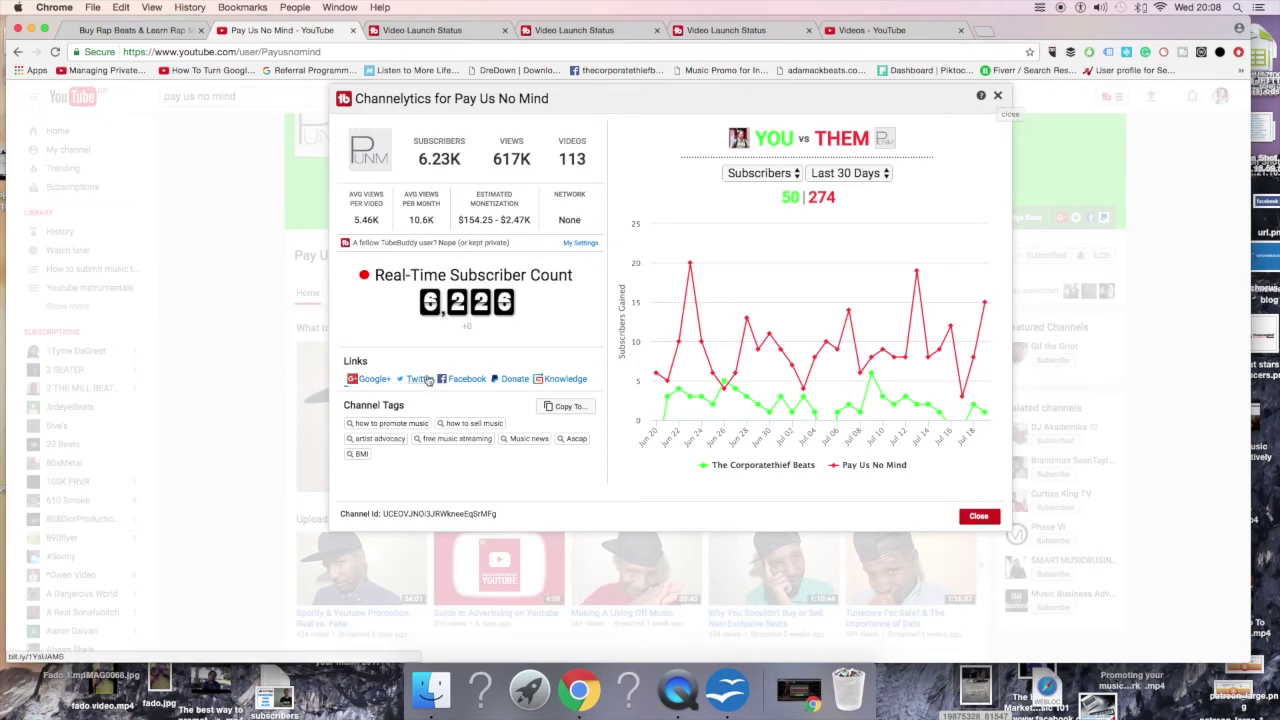
- Set the You vs Them channel comparison to Views over All Time
{"action": "left_click", "coordinate": [762, 174]}
{"action": "left_click", "coordinate": [744, 190]}
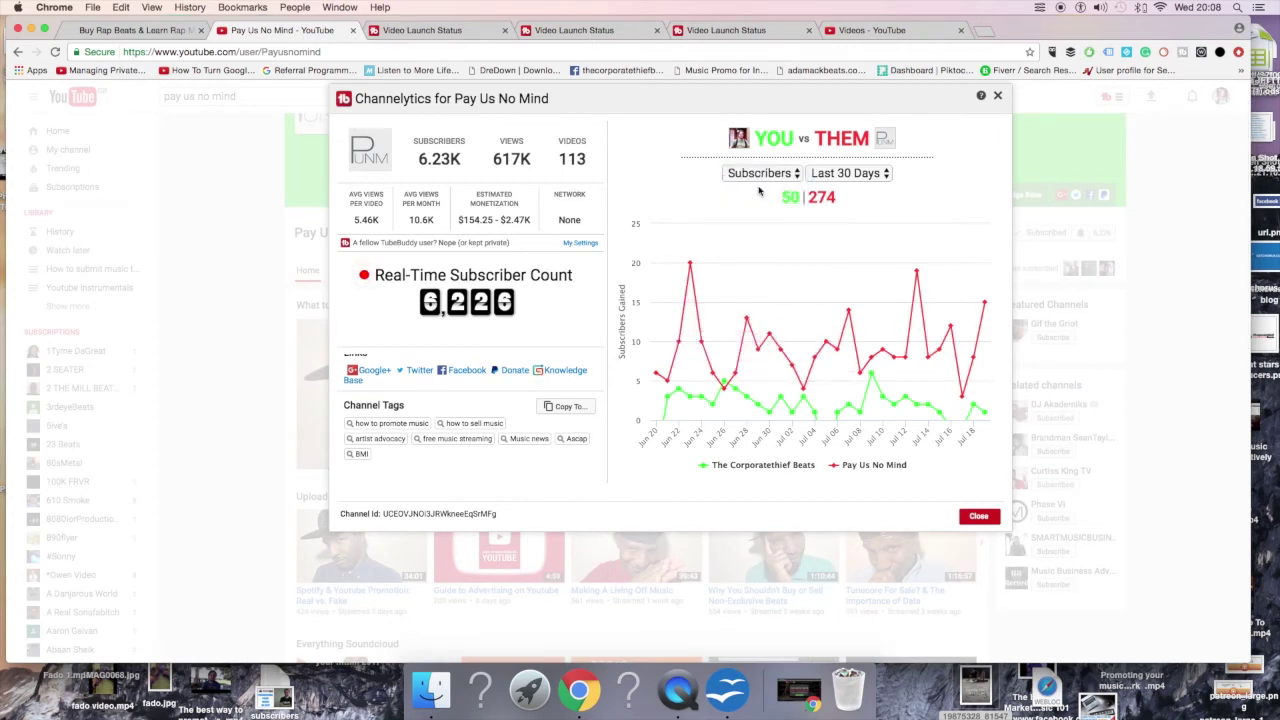
{"action": "left_click", "coordinate": [837, 178]}
{"action": "left_click", "coordinate": [837, 191]}
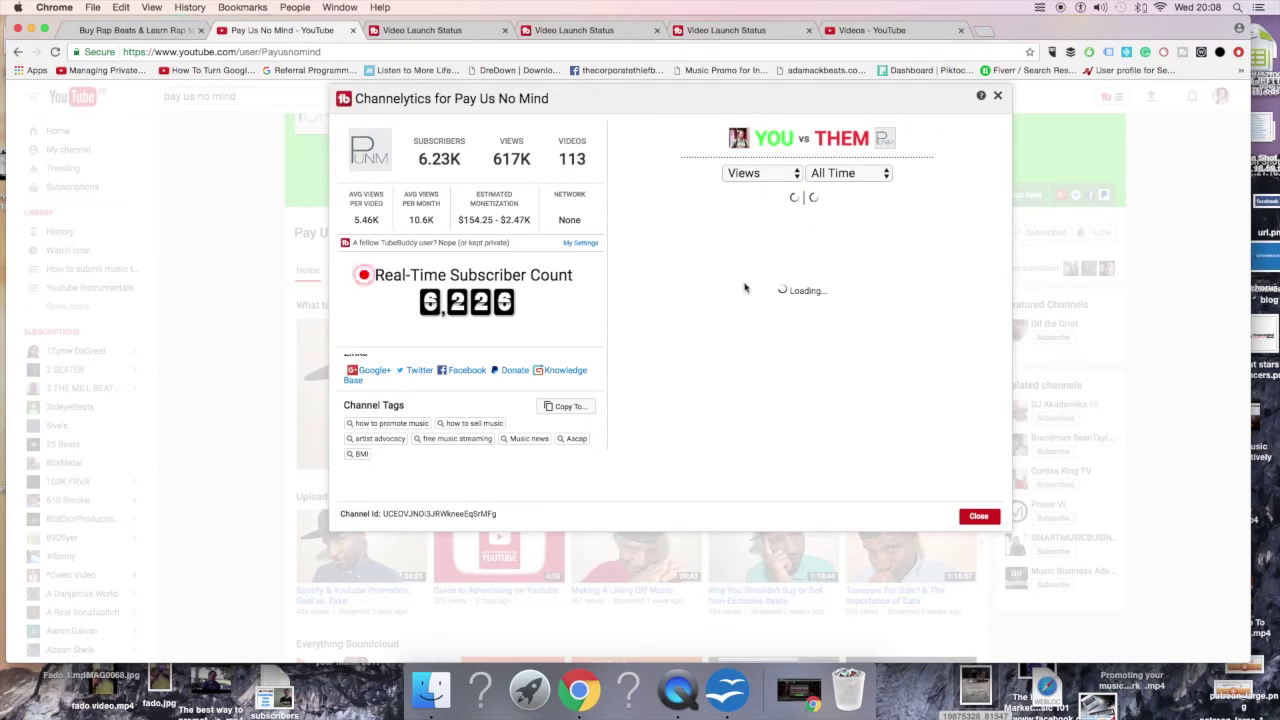
- Switch to the first Video Launch Status page, look at the A/B Tests option and open Backups & Export
{"action": "left_click", "coordinate": [390, 32]}
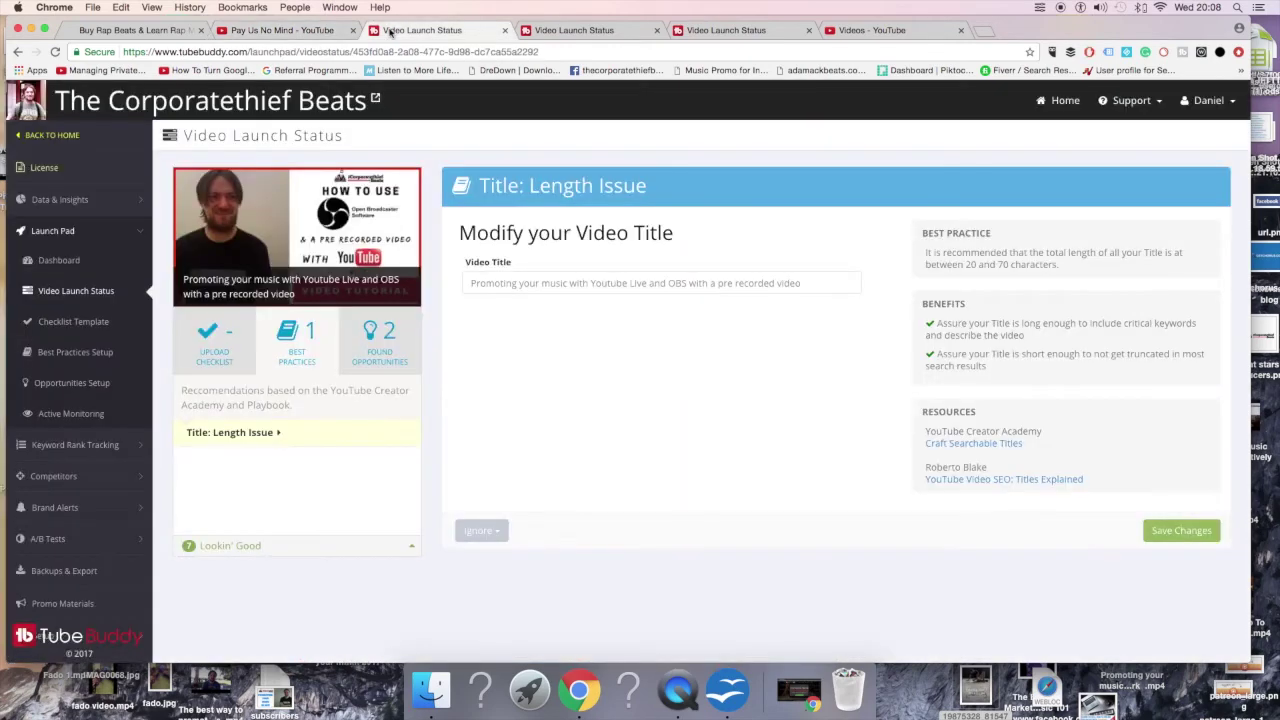
{"action": "left_click", "coordinate": [102, 540]}
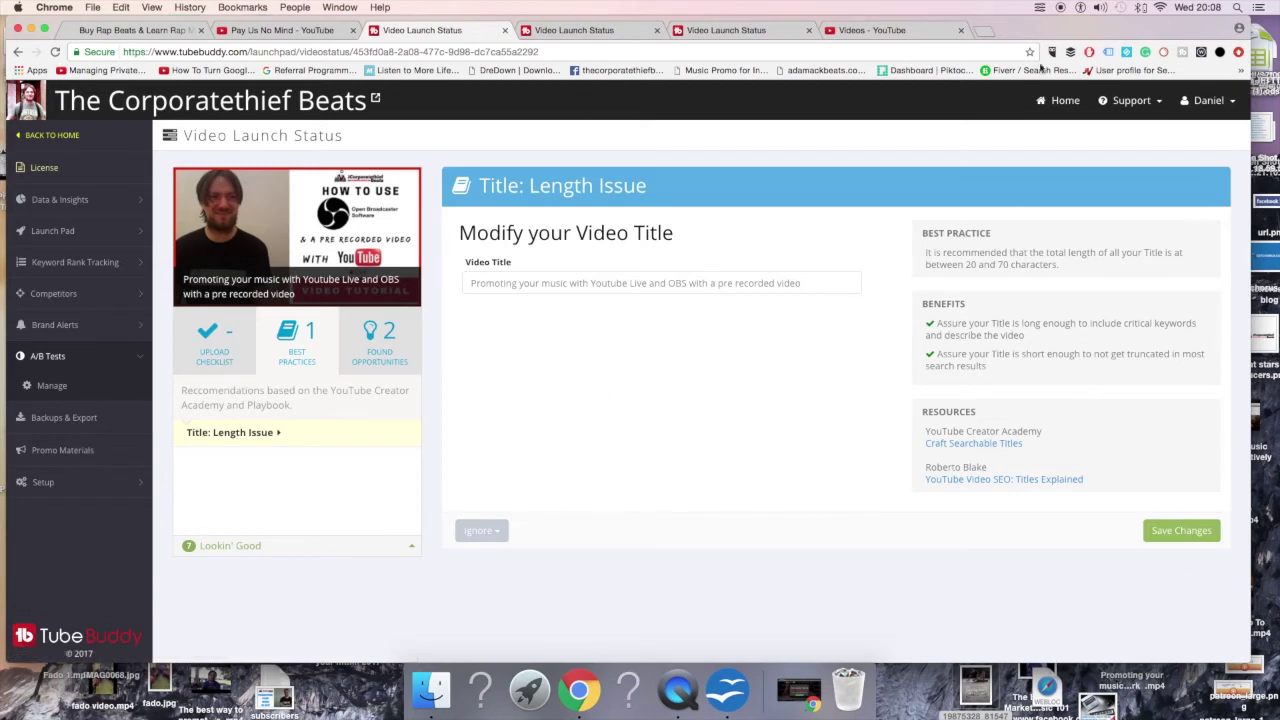
{"action": "left_click", "coordinate": [1131, 100]}
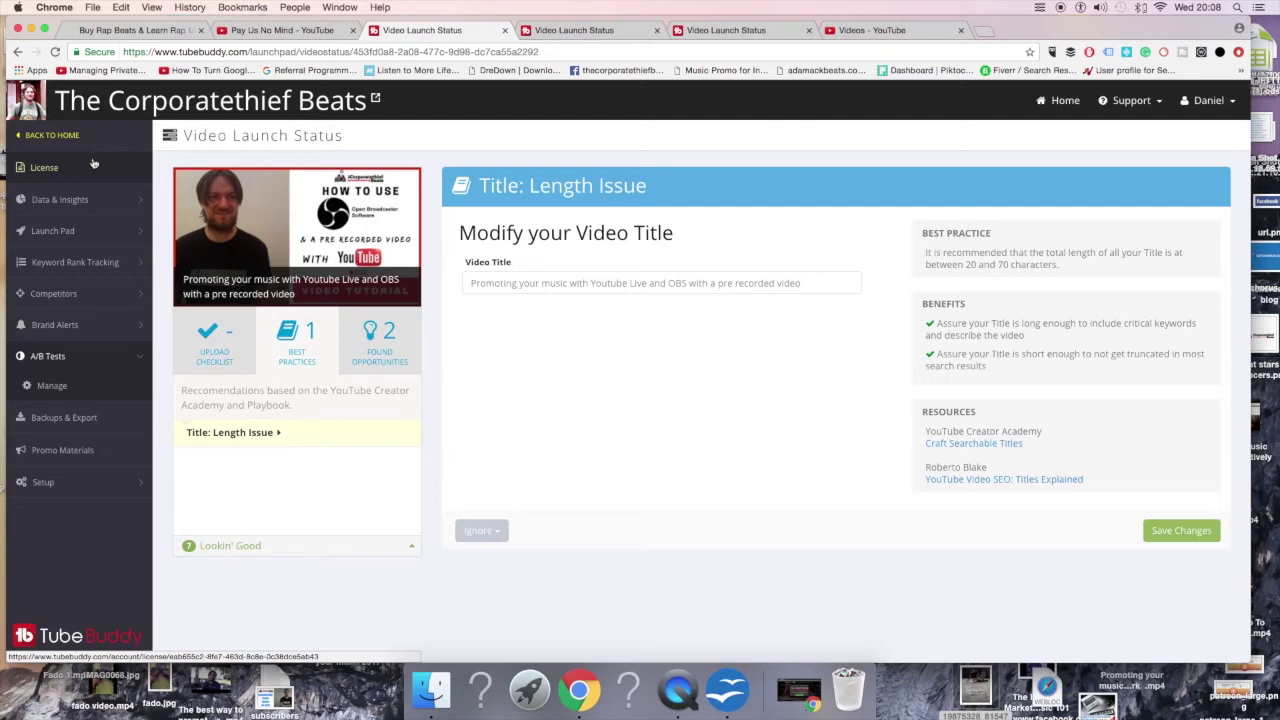
{"action": "left_click", "coordinate": [85, 417]}
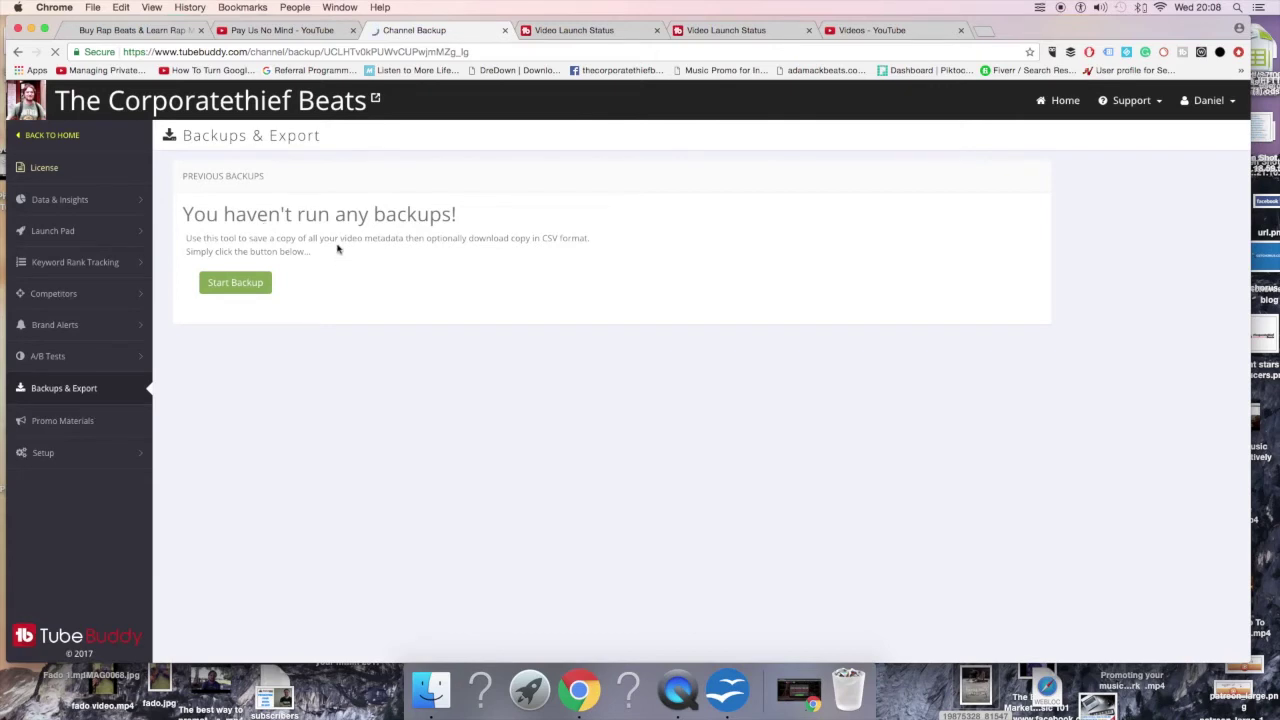
- Read the Backups & Export description and look at the options under Brand Alerts, Competitors, A/B Tests and Setup
{"action": "left_click_drag", "start_coordinate": [379, 231], "coordinate": [390, 235]}
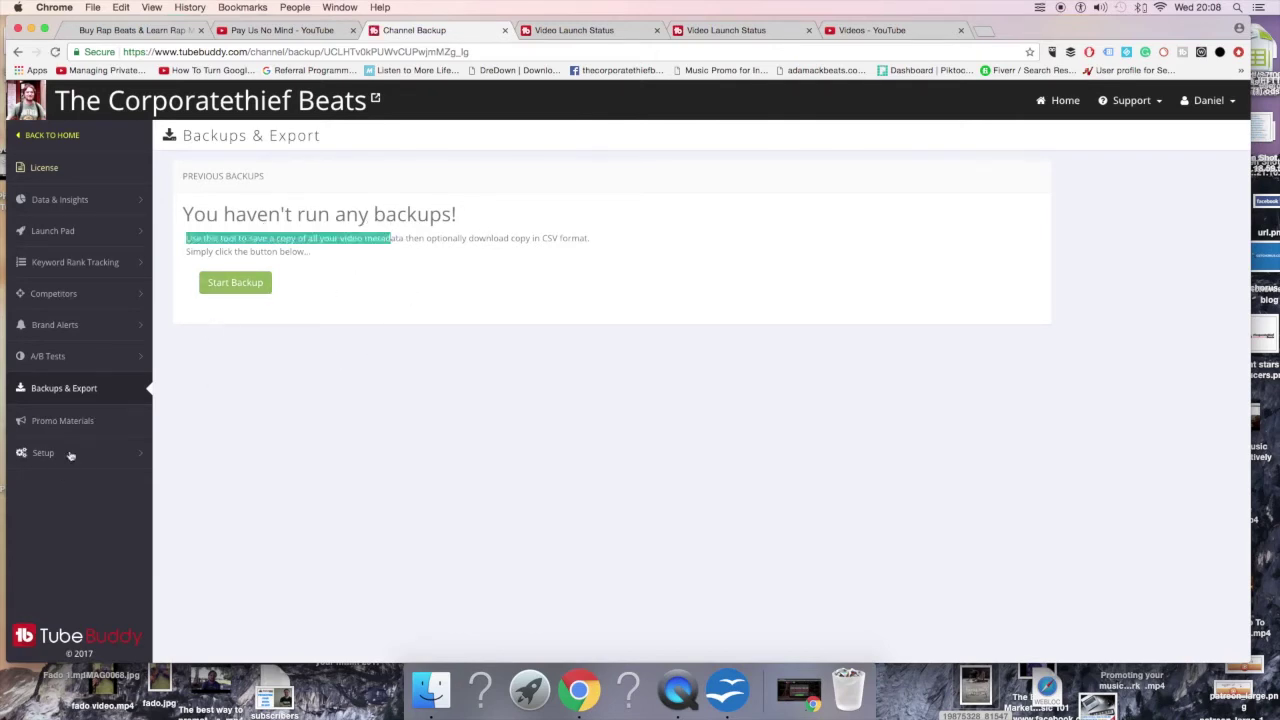
{"action": "left_click", "coordinate": [57, 326]}
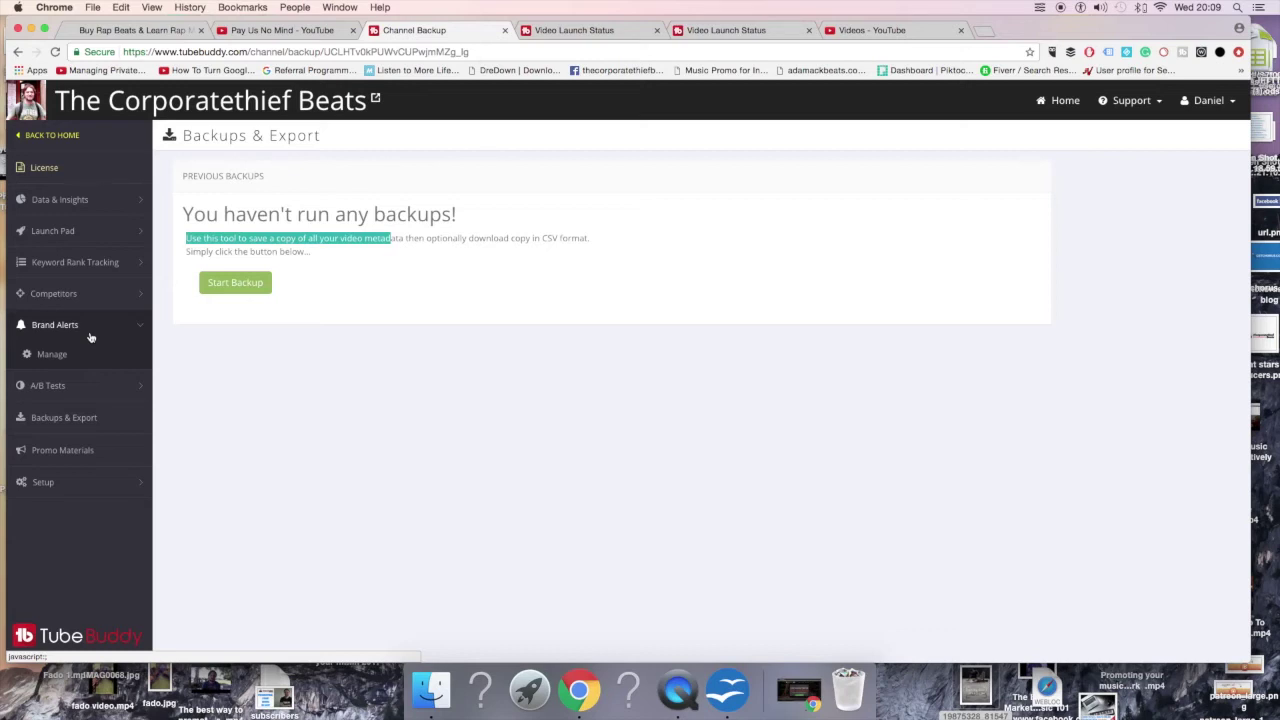
{"action": "left_click", "coordinate": [140, 294]}
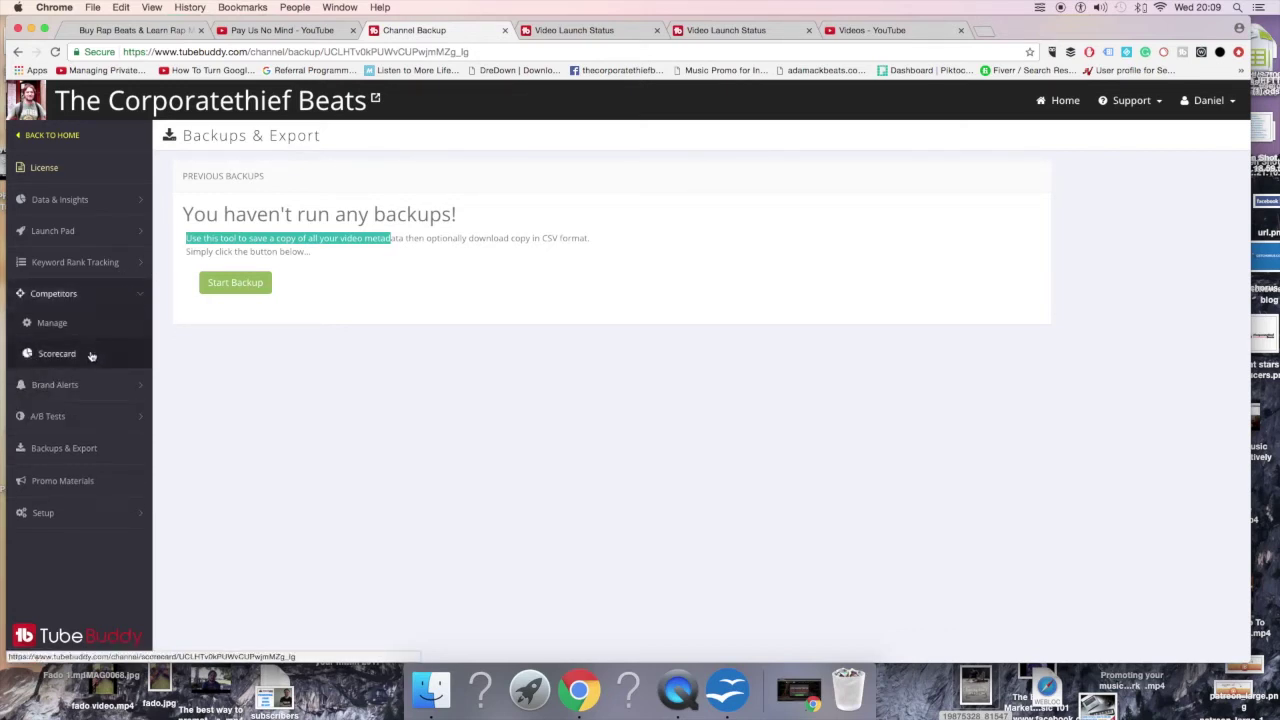
{"action": "left_click", "coordinate": [99, 418]}
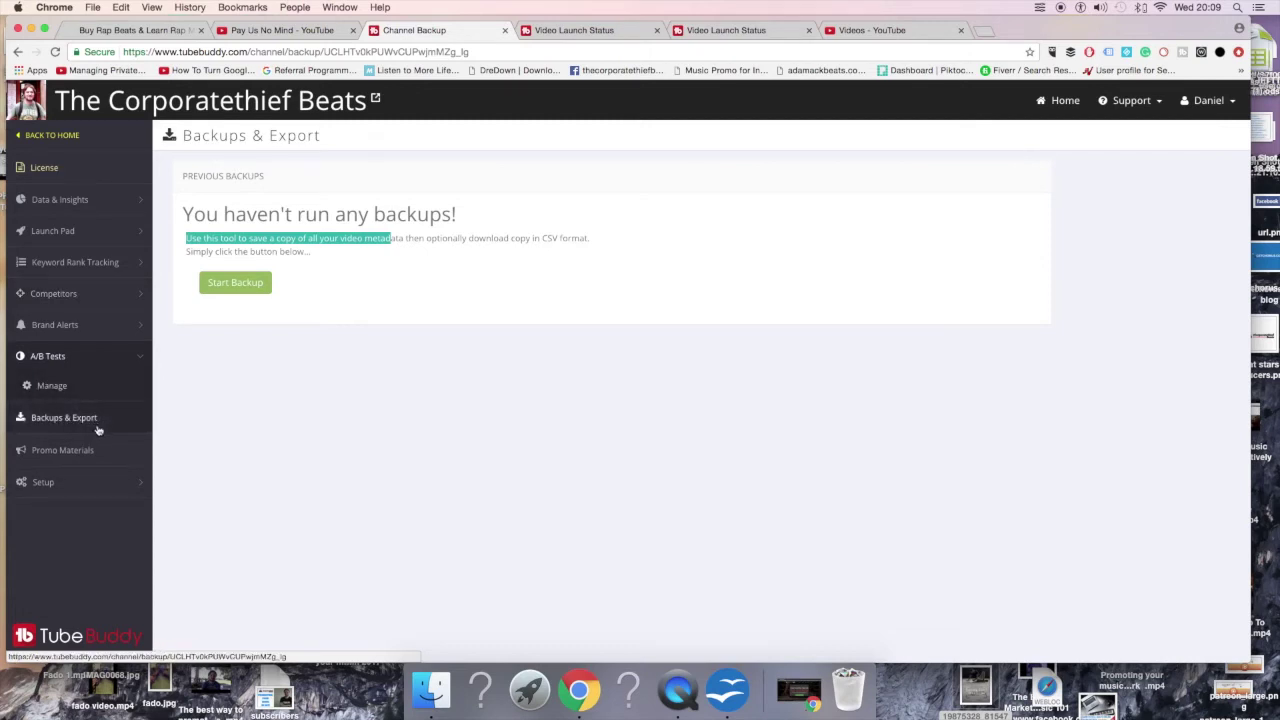
{"action": "left_click", "coordinate": [45, 482]}
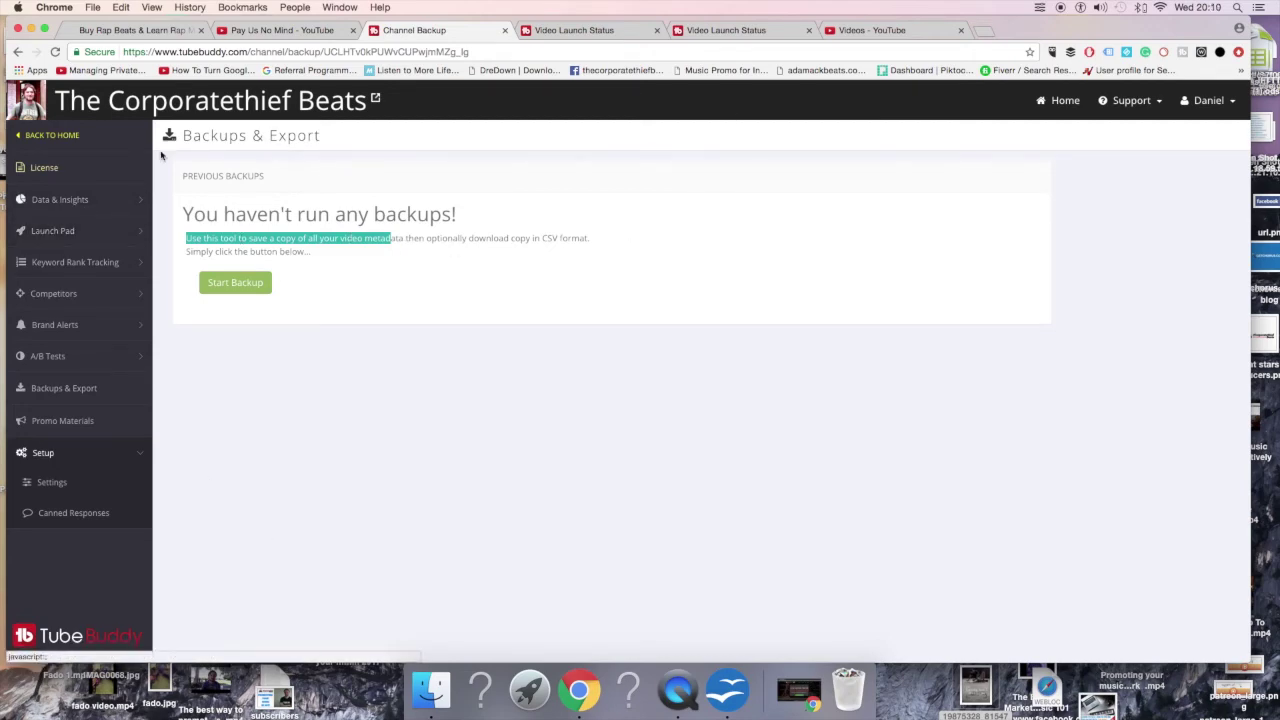
- Switch to the second Video Launch Status page with the suggested tags and look at the available Support options
{"action": "left_click", "coordinate": [913, 30]}
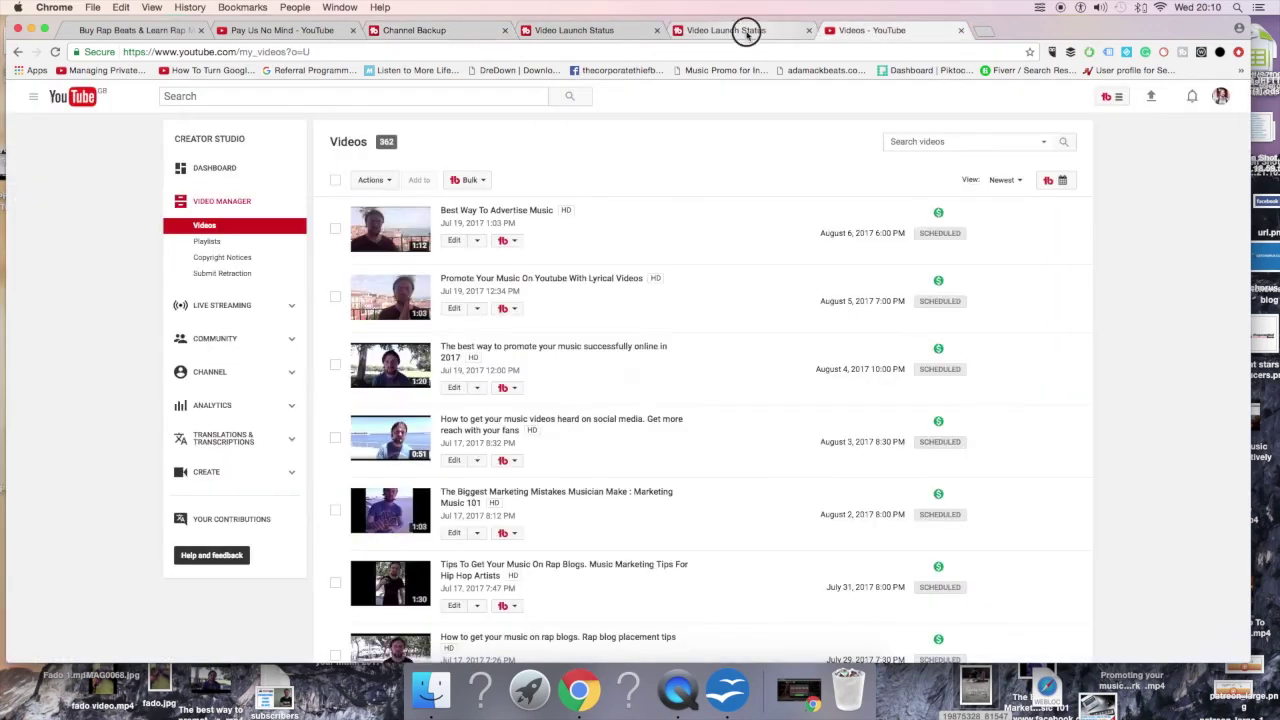
{"action": "left_click", "coordinate": [746, 30]}
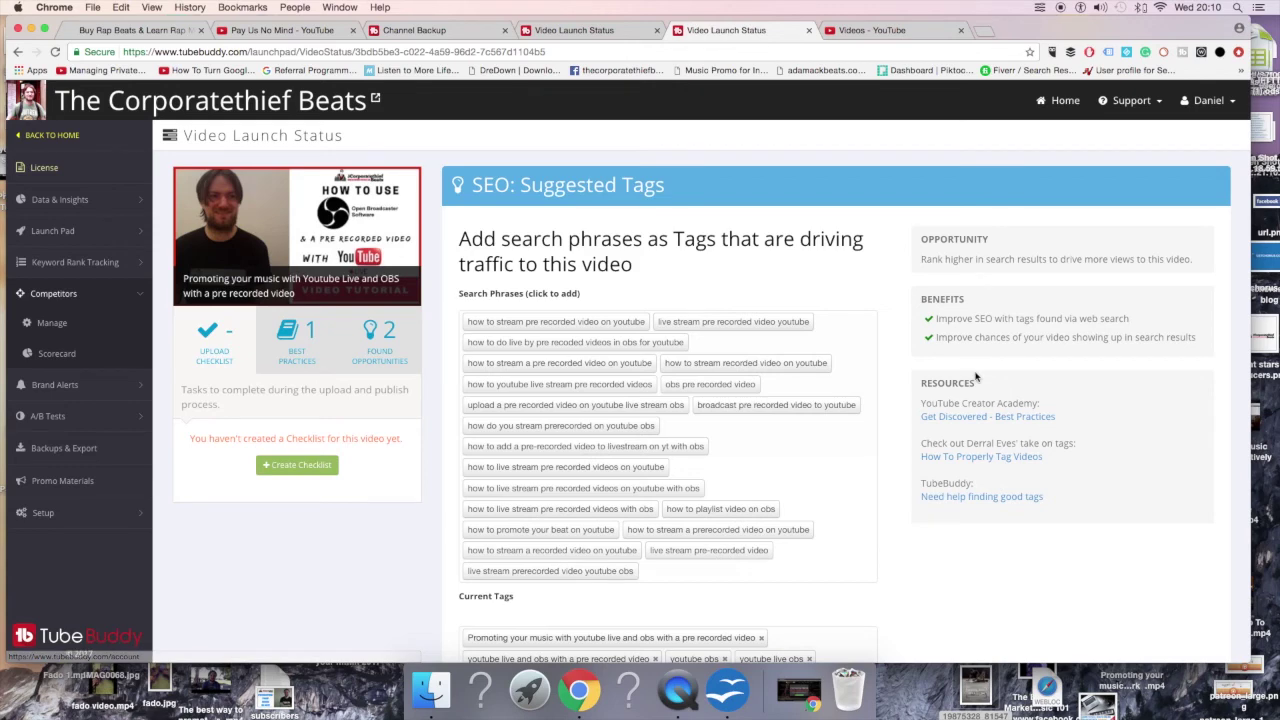
{"action": "scroll", "coordinate": [998, 372], "scroll_direction": "down", "scroll_amount": 4}
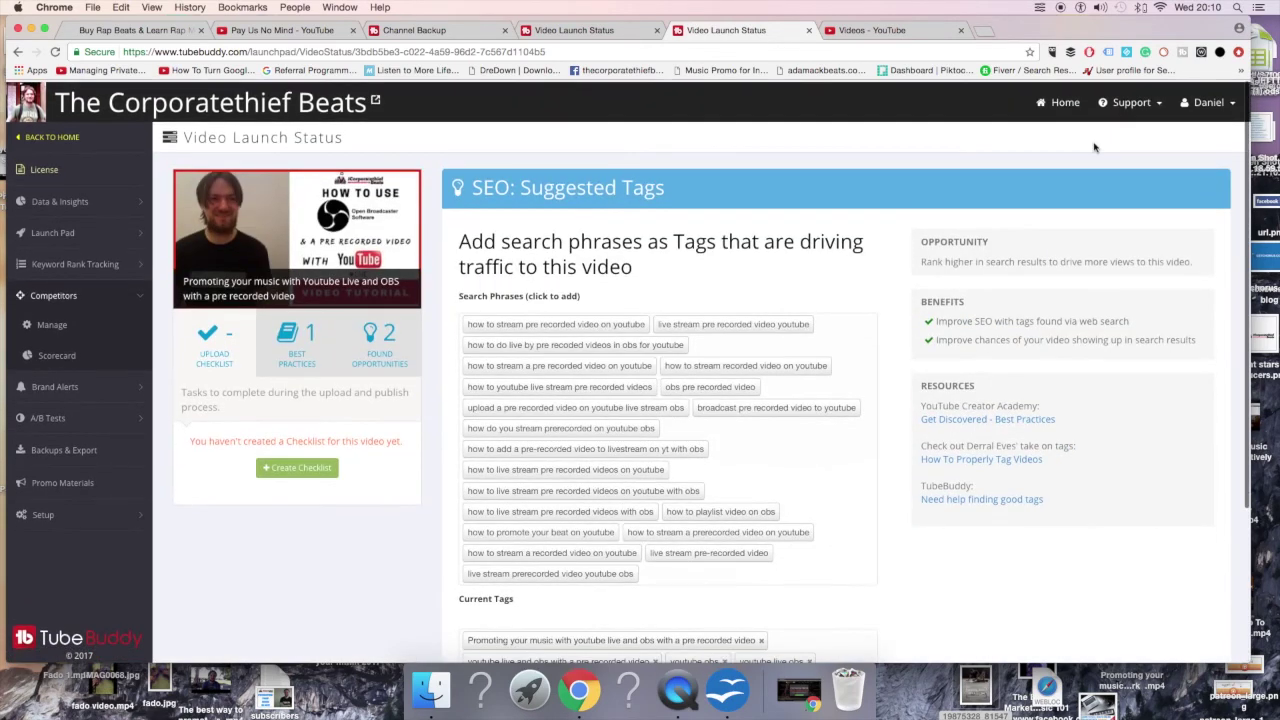
{"action": "left_click", "coordinate": [1130, 102]}
{"action": "left_click", "coordinate": [1110, 166]}
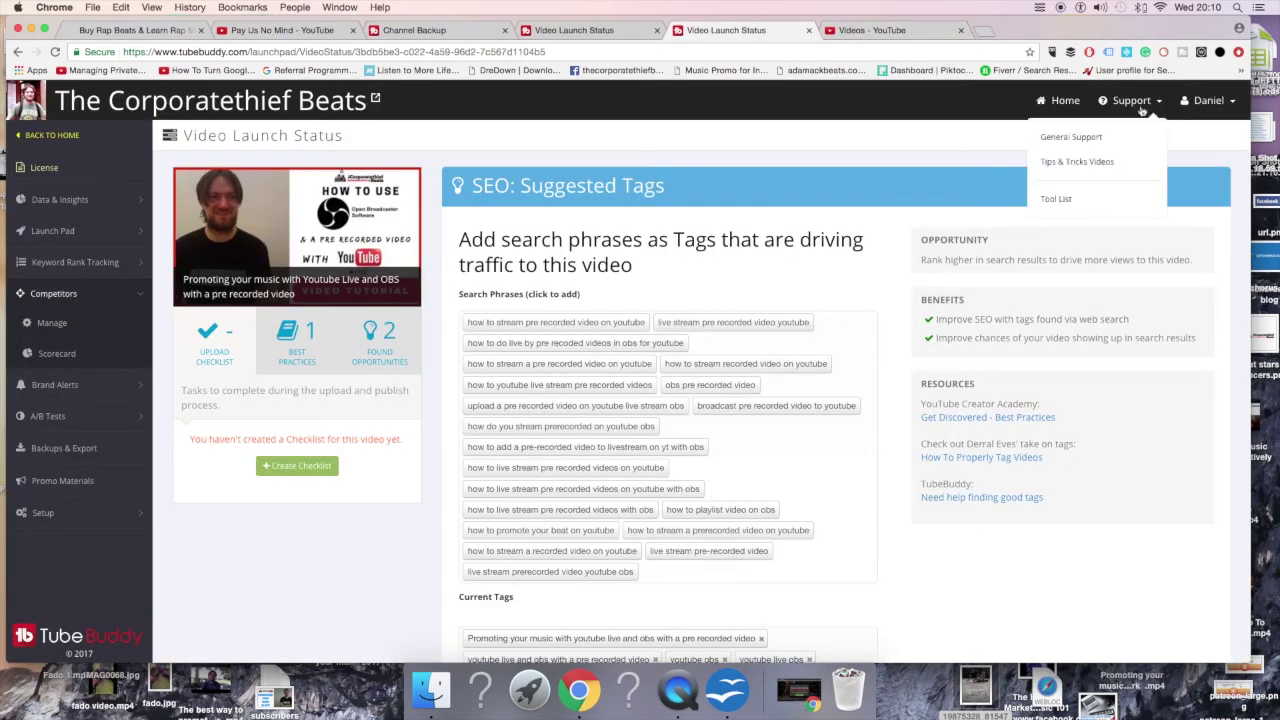
{"action": "left_click", "coordinate": [1072, 112]}
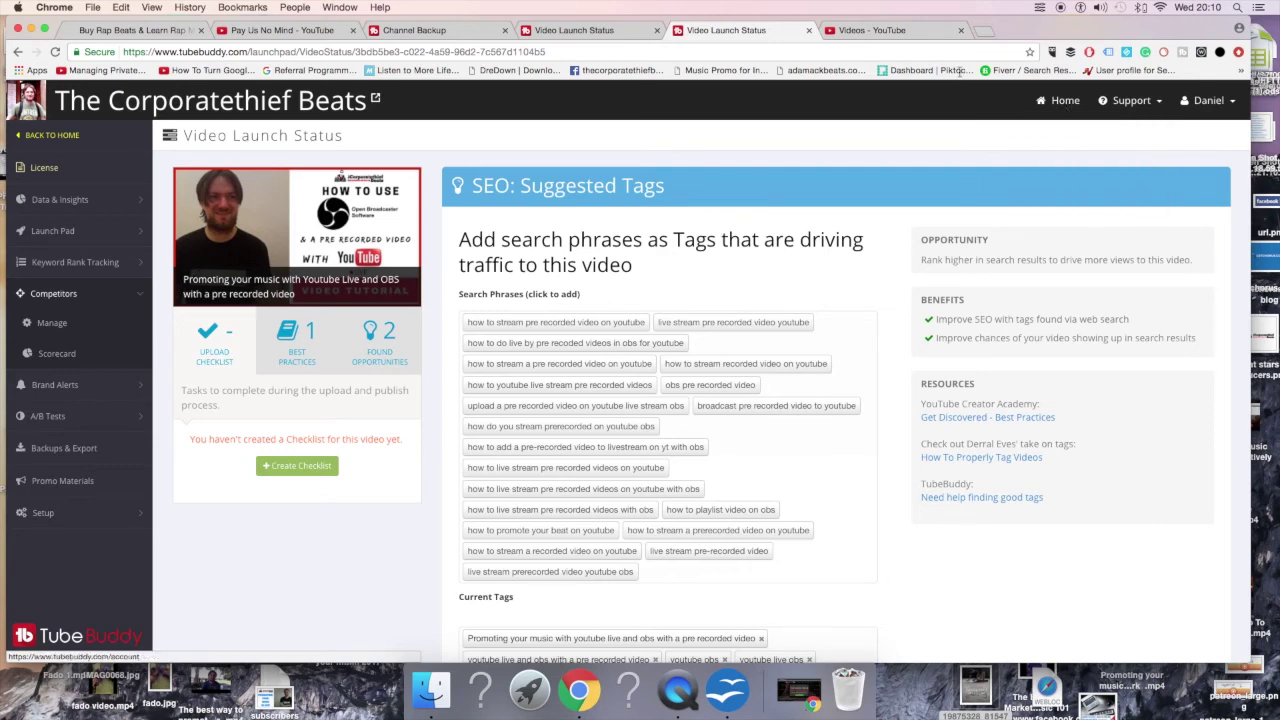
- Return to the YouTube Videos page, open TubeBuddy's Community Forums and look through the discussion boards
{"action": "left_click", "coordinate": [636, 37]}
{"action": "left_click", "coordinate": [446, 33]}
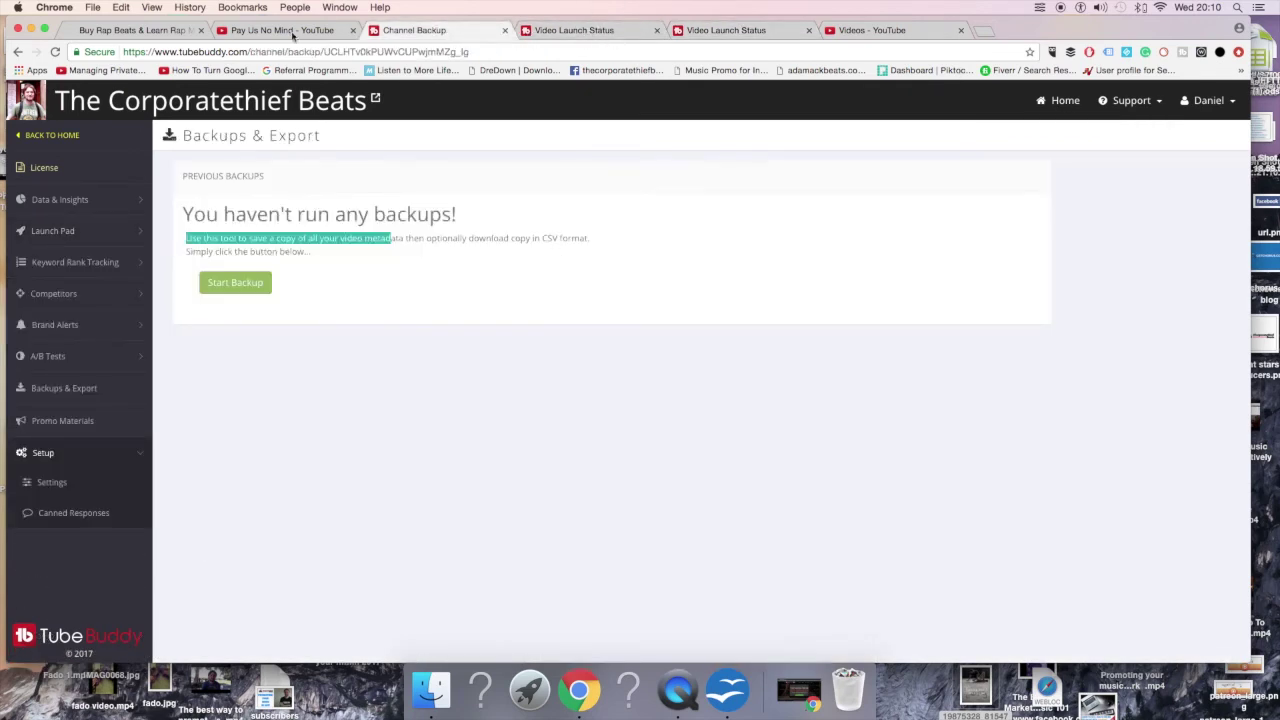
{"action": "left_click", "coordinate": [292, 33]}
{"action": "left_click", "coordinate": [843, 33]}
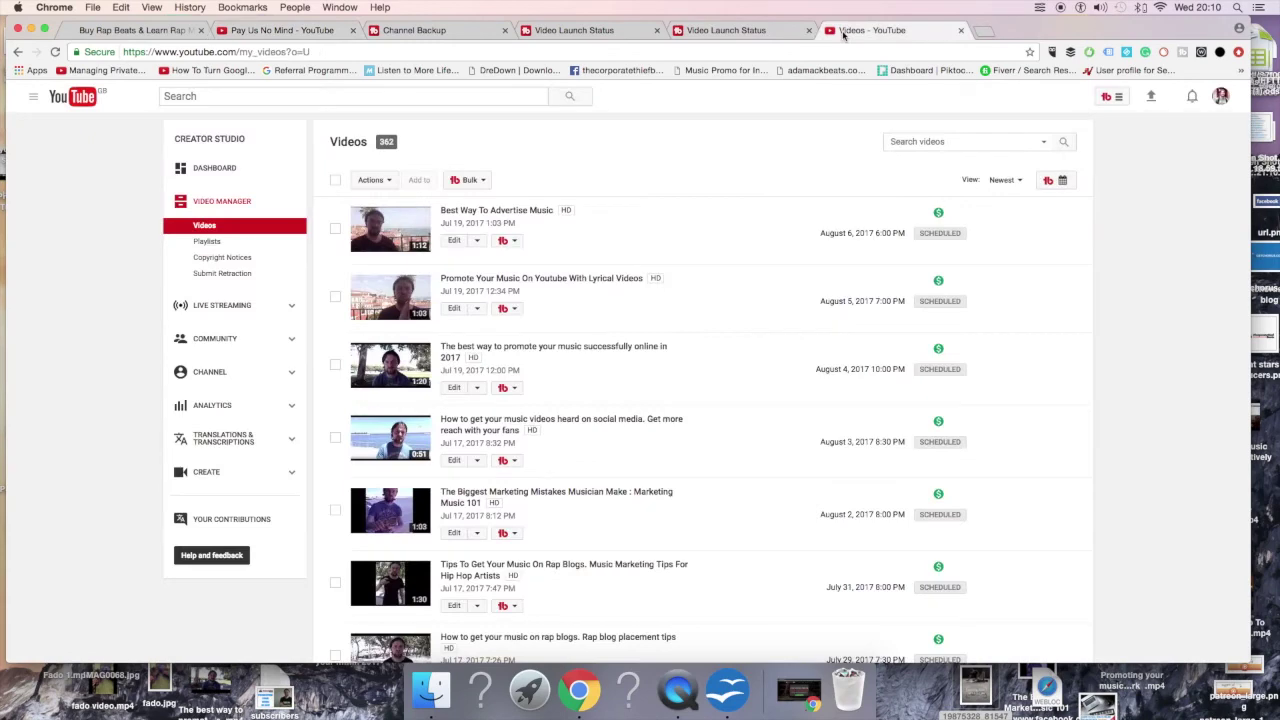
{"action": "left_click", "coordinate": [1110, 97]}
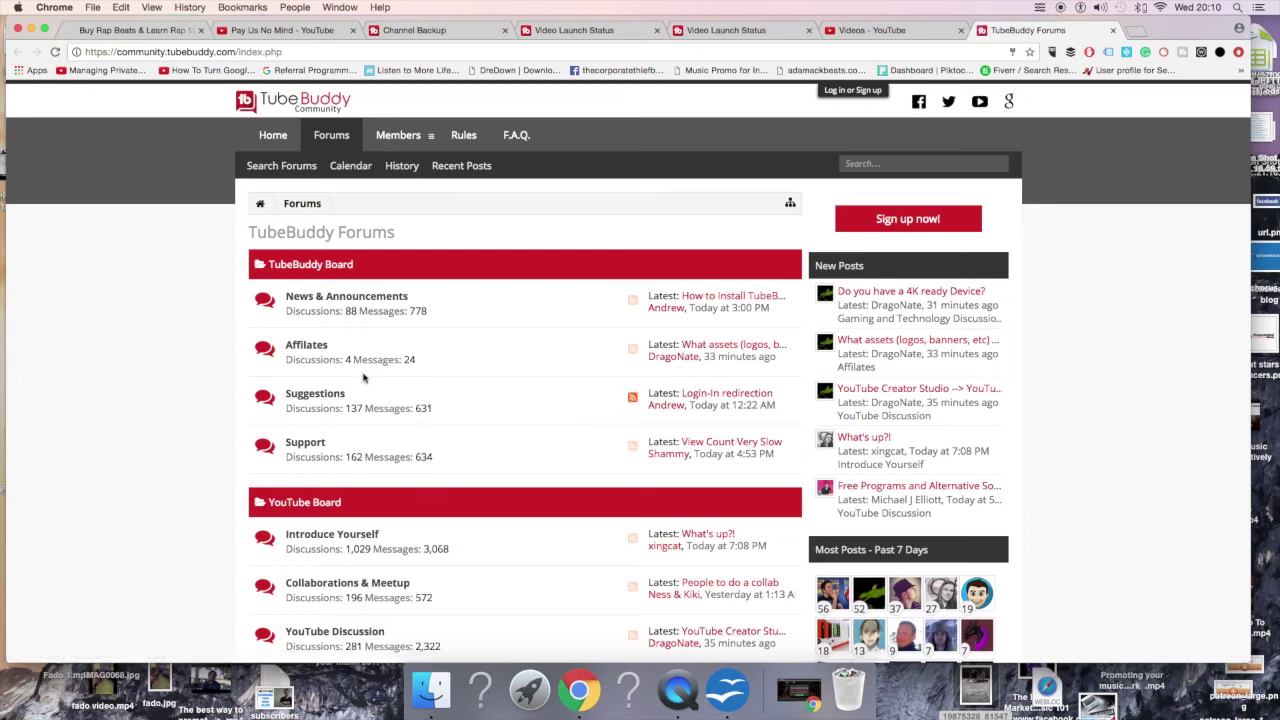
{"action": "scroll", "coordinate": [206, 296], "scroll_direction": "down", "scroll_amount": 5}
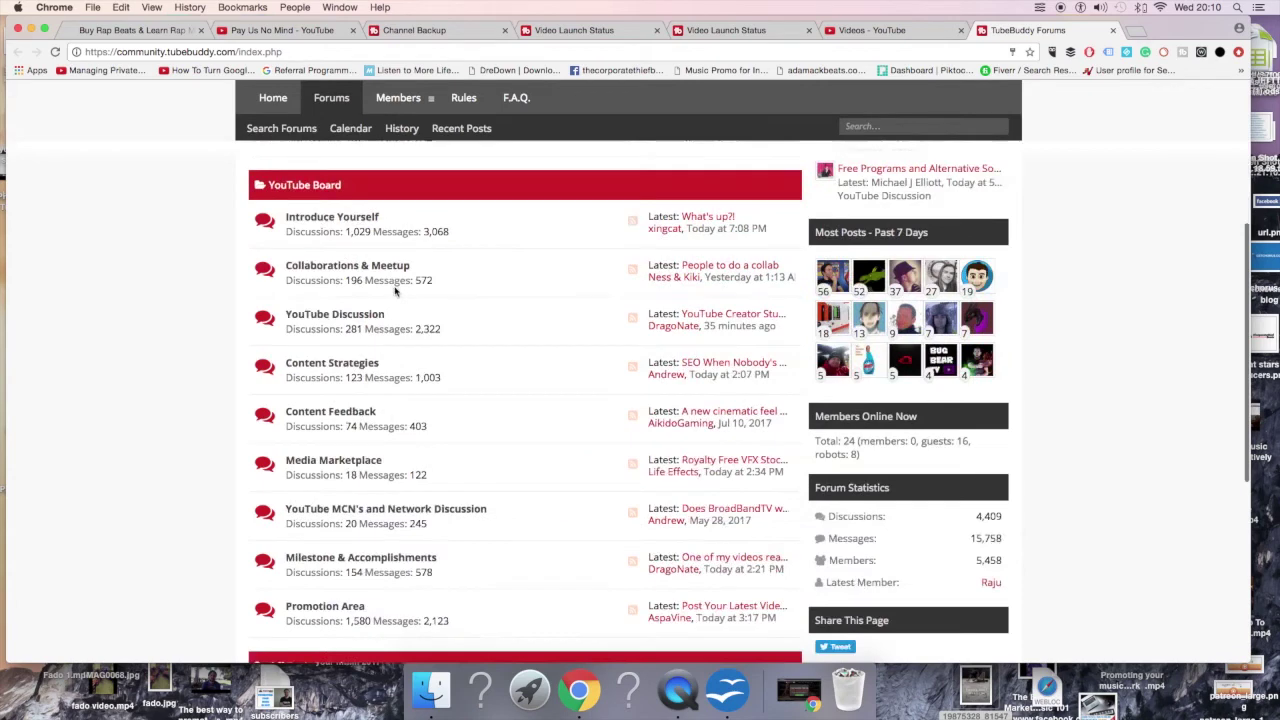
{"action": "scroll", "coordinate": [395, 290], "scroll_direction": "down", "scroll_amount": 2}
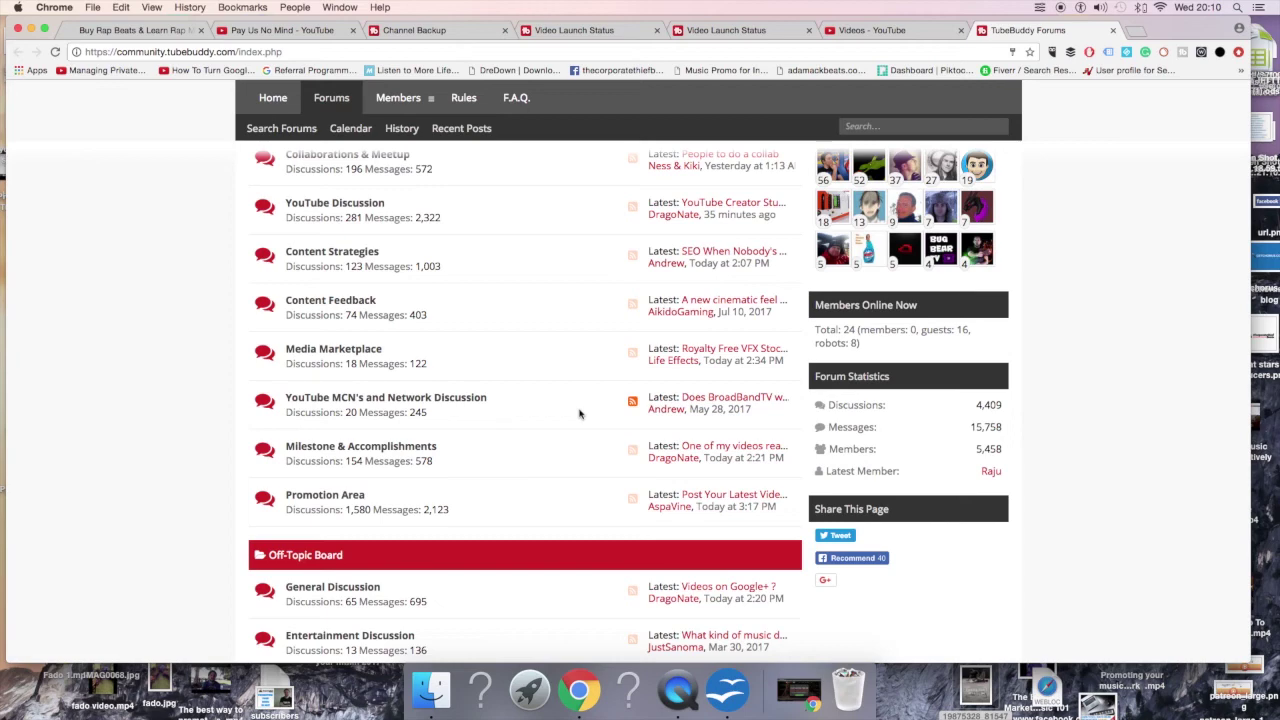
{"action": "scroll", "coordinate": [578, 413], "scroll_direction": "down", "scroll_amount": 3}
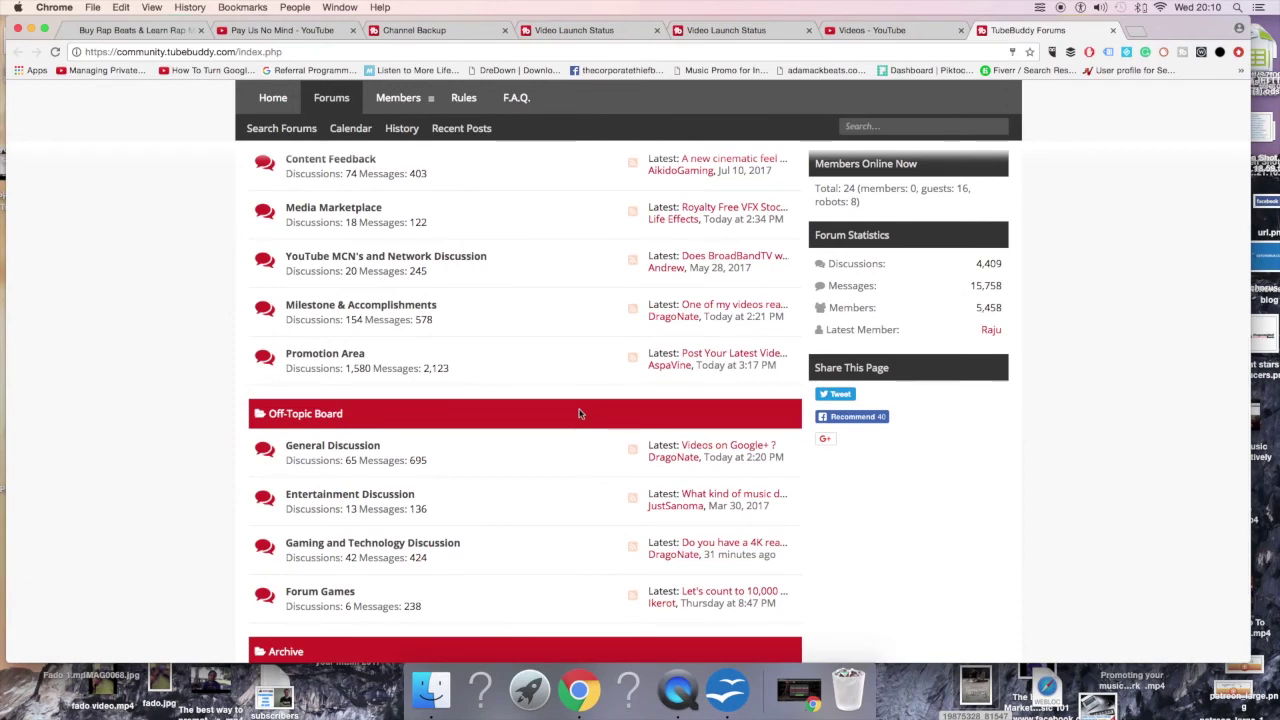
{"action": "scroll", "coordinate": [579, 414], "scroll_direction": "up", "scroll_amount": 10}
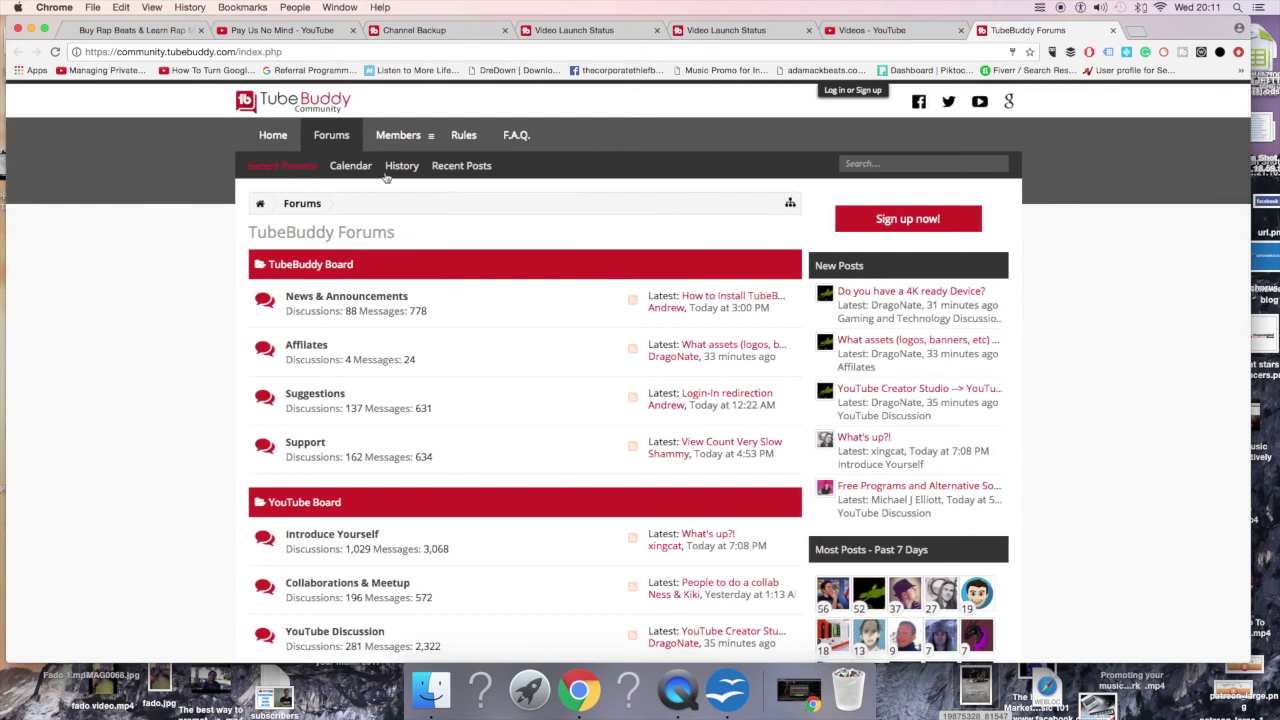
- Back on the YouTube Videos page, view TubeBuddy's tools for "The best way to promote your music successfully online in 2017" and look through the video list
{"action": "left_click", "coordinate": [893, 31]}
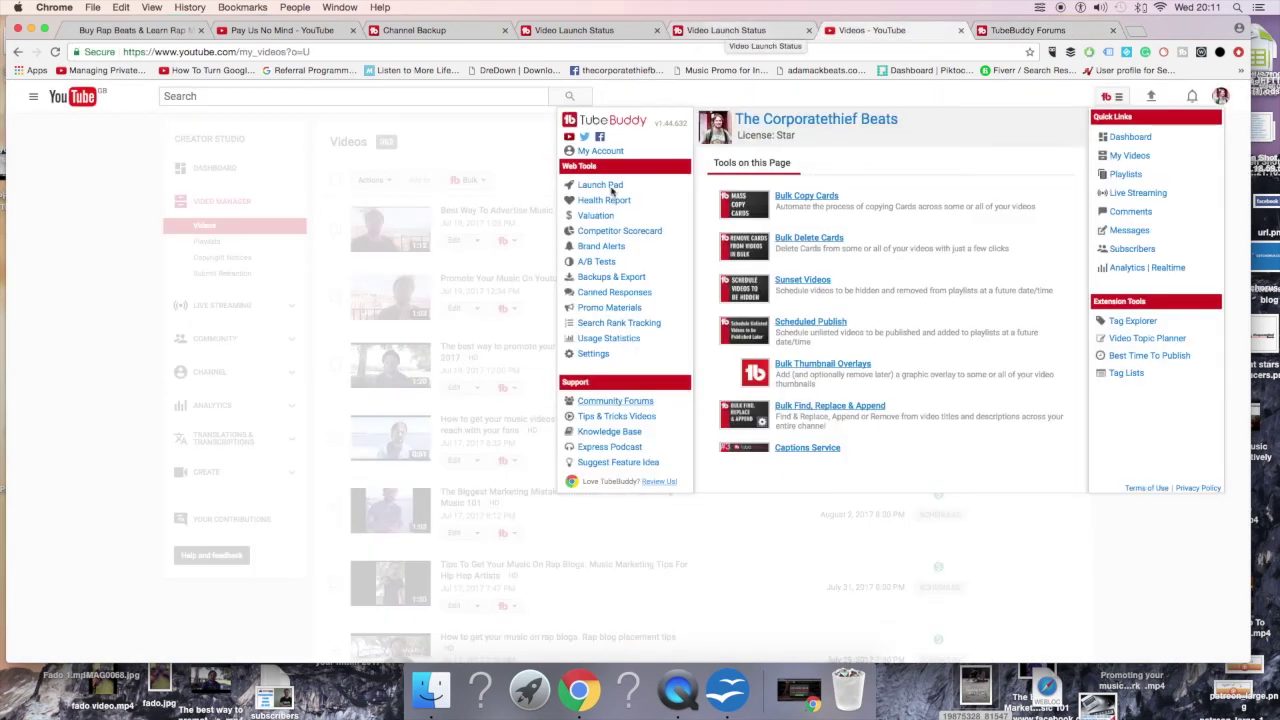
{"action": "left_click", "coordinate": [80, 331]}
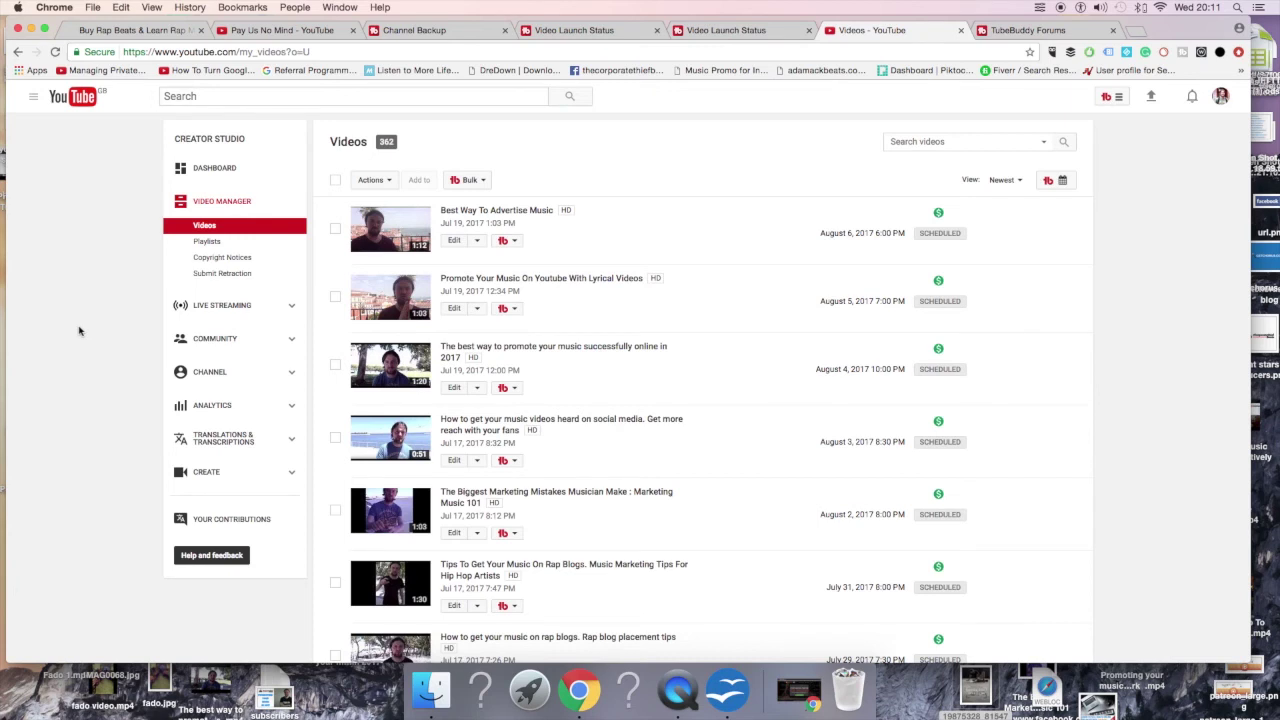
{"action": "left_click", "coordinate": [507, 388]}
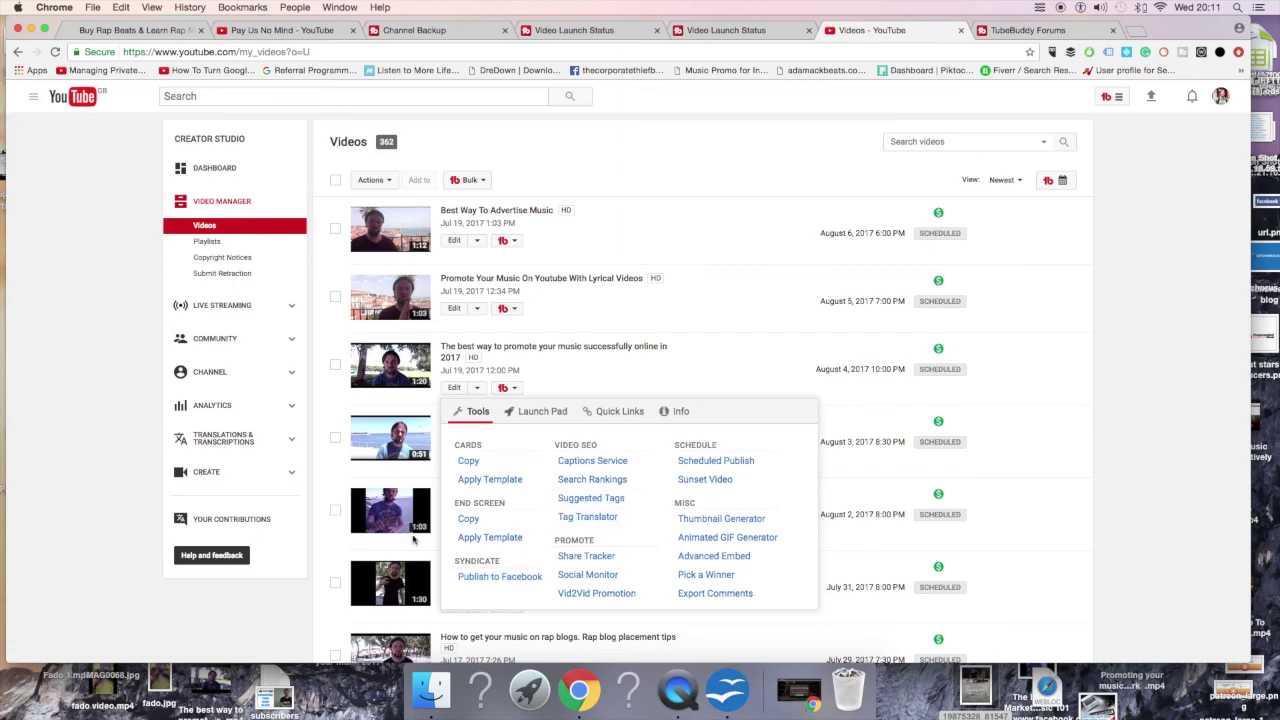
{"action": "scroll", "coordinate": [413, 520], "scroll_direction": "down", "scroll_amount": 10}
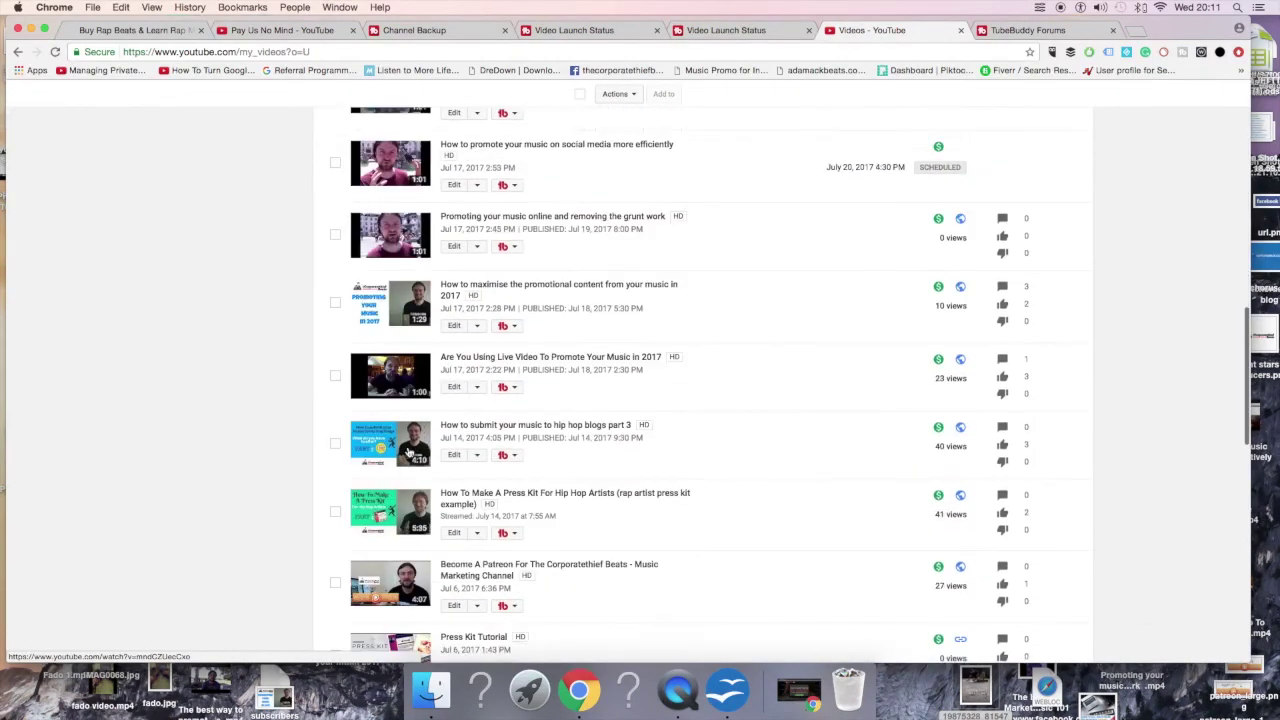
{"action": "scroll", "coordinate": [408, 452], "scroll_direction": "down", "scroll_amount": 5}
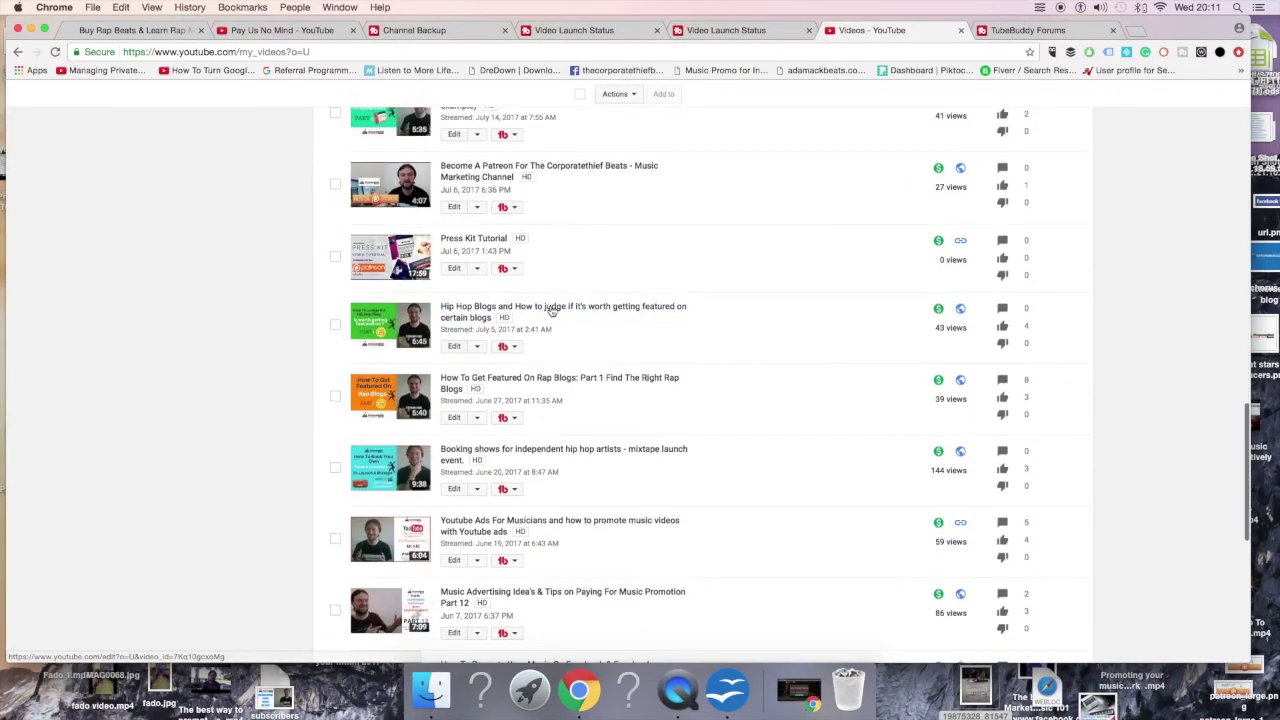
{"action": "scroll", "coordinate": [700, 309], "scroll_direction": "down", "scroll_amount": 6}
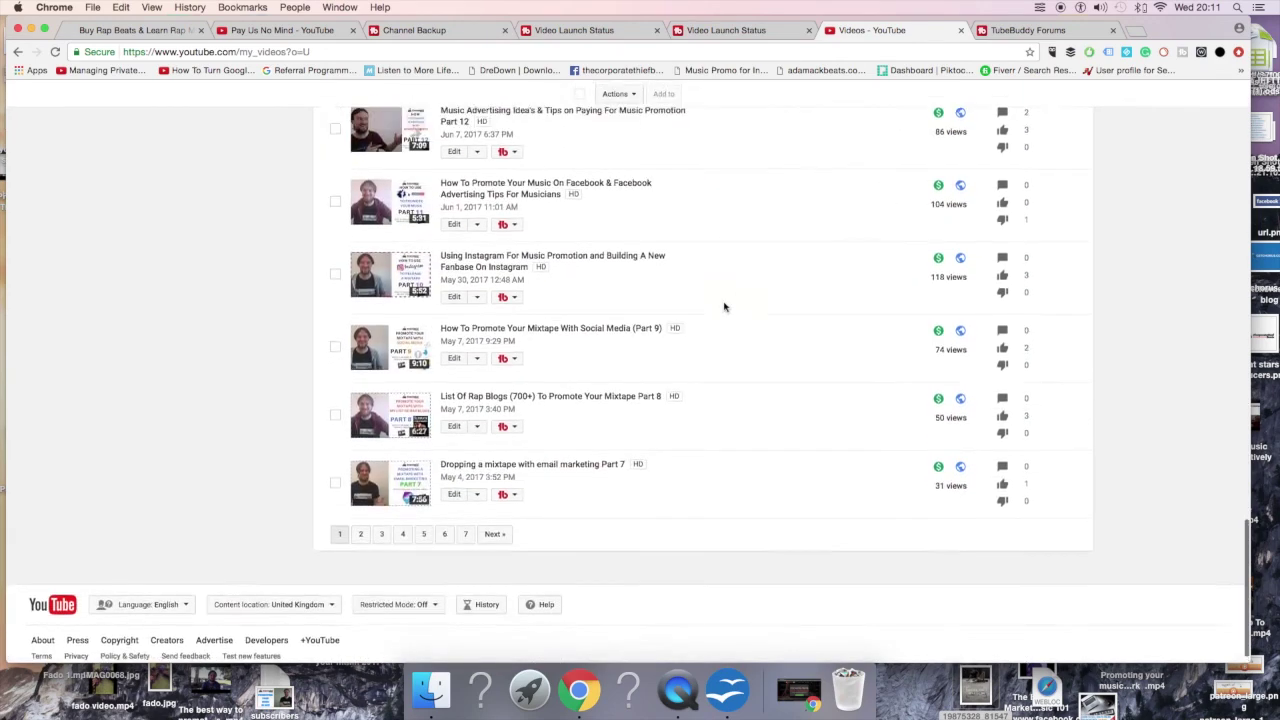
{"action": "scroll", "coordinate": [725, 307], "scroll_direction": "up", "scroll_amount": 15}
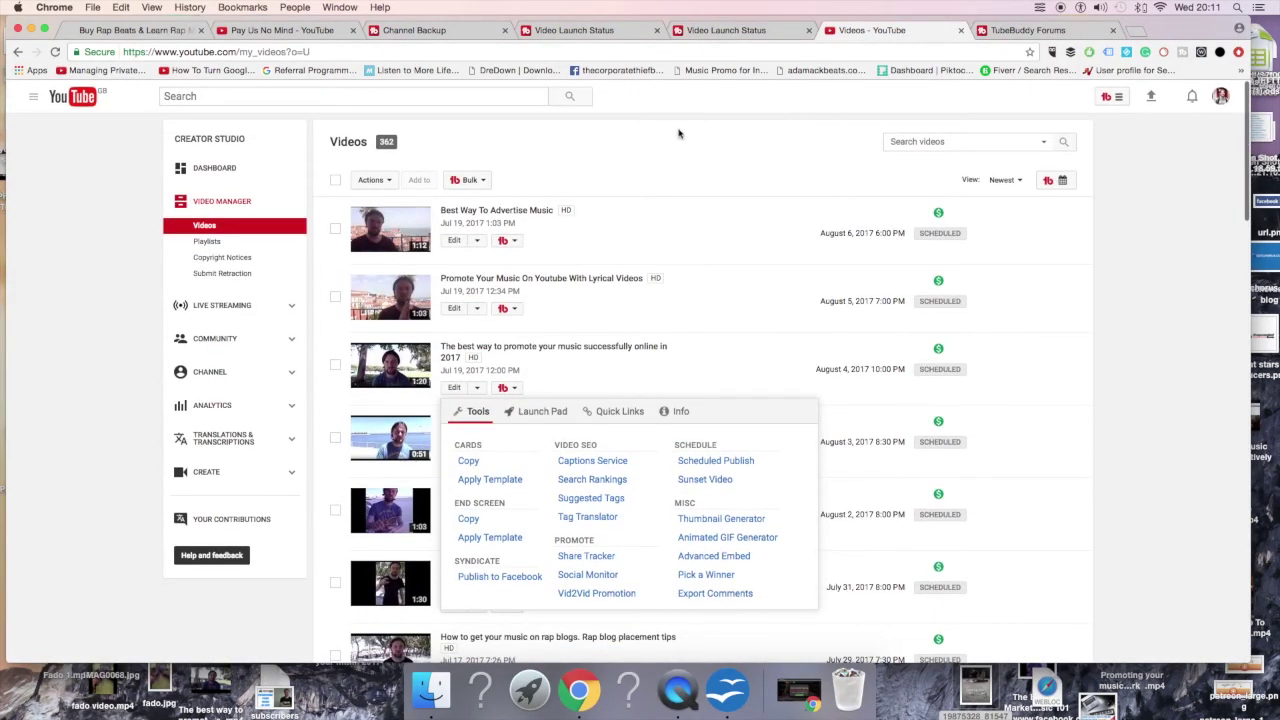
{"action": "left_click", "coordinate": [663, 149]}
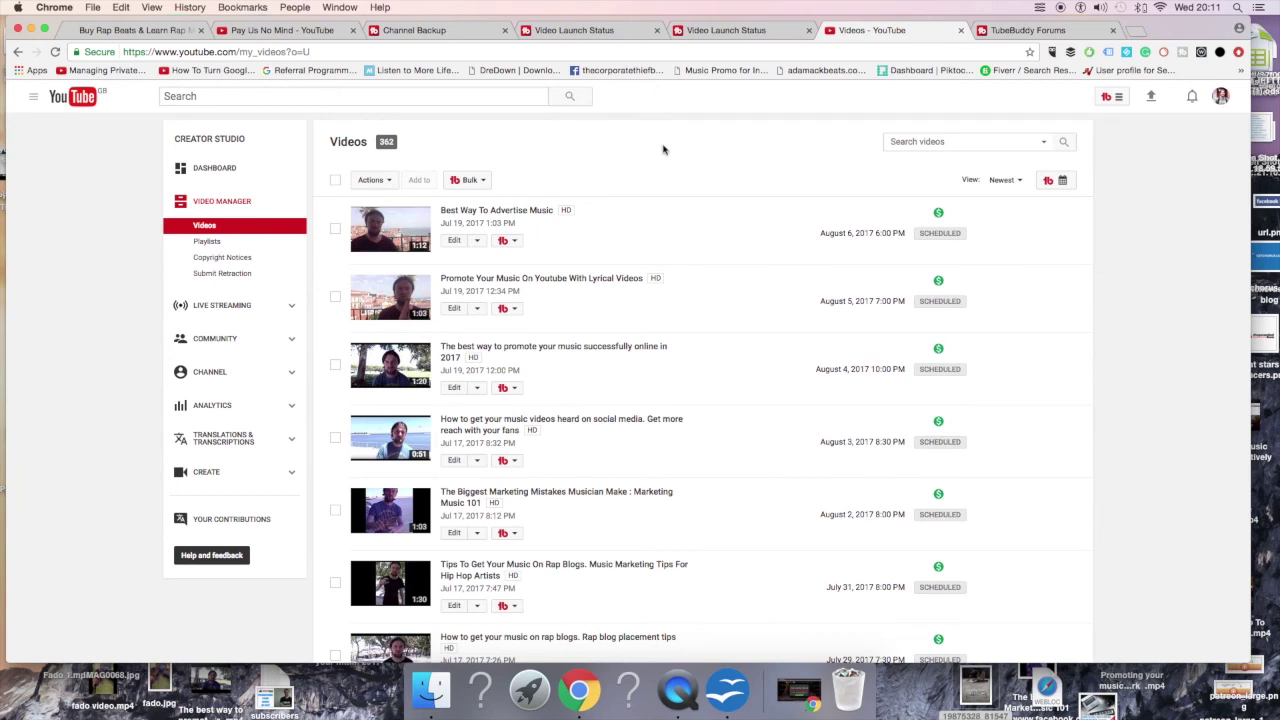